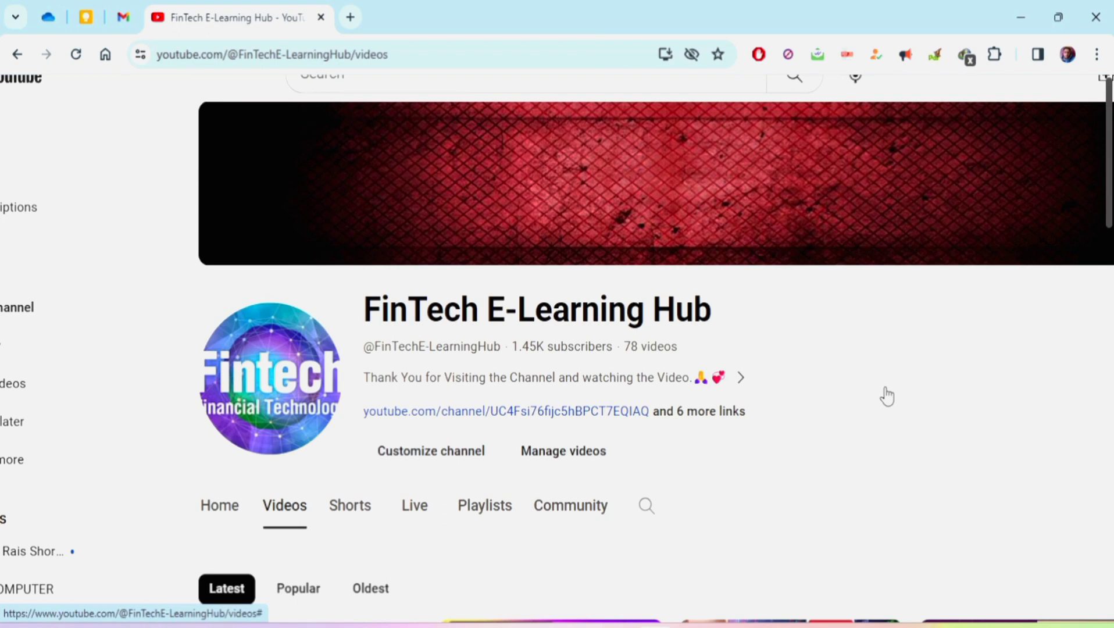
# Sort the FinTech E-Learning Hub channel's videos by Popular and browse the list.
pyautogui.scroll(-3, 887, 395)
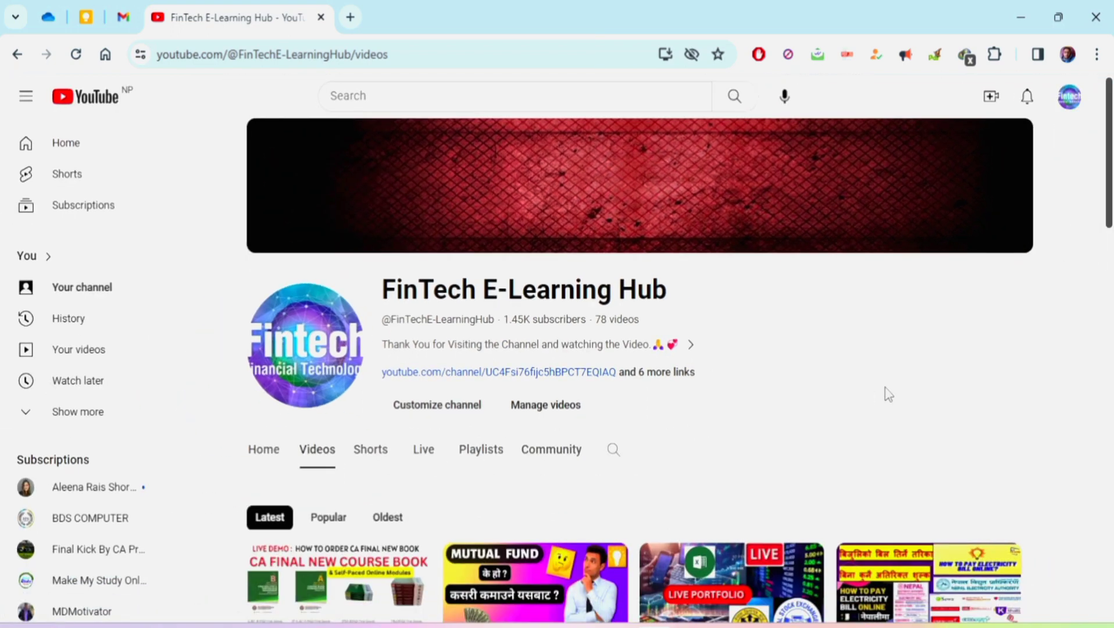
pyautogui.click(327, 520)
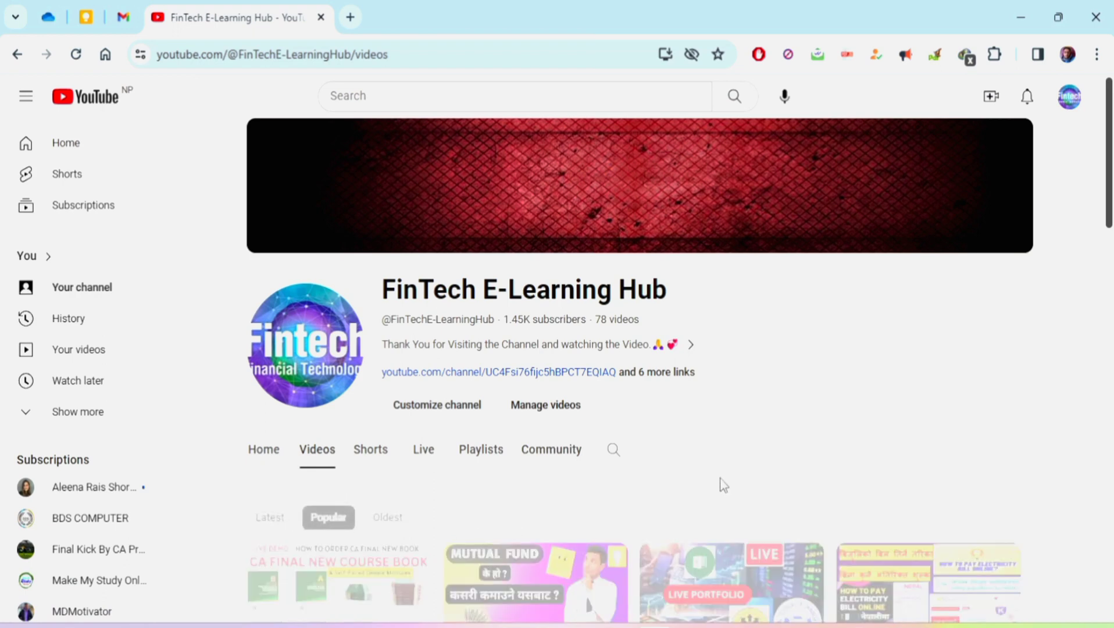
pyautogui.scroll(-2, 722, 484)
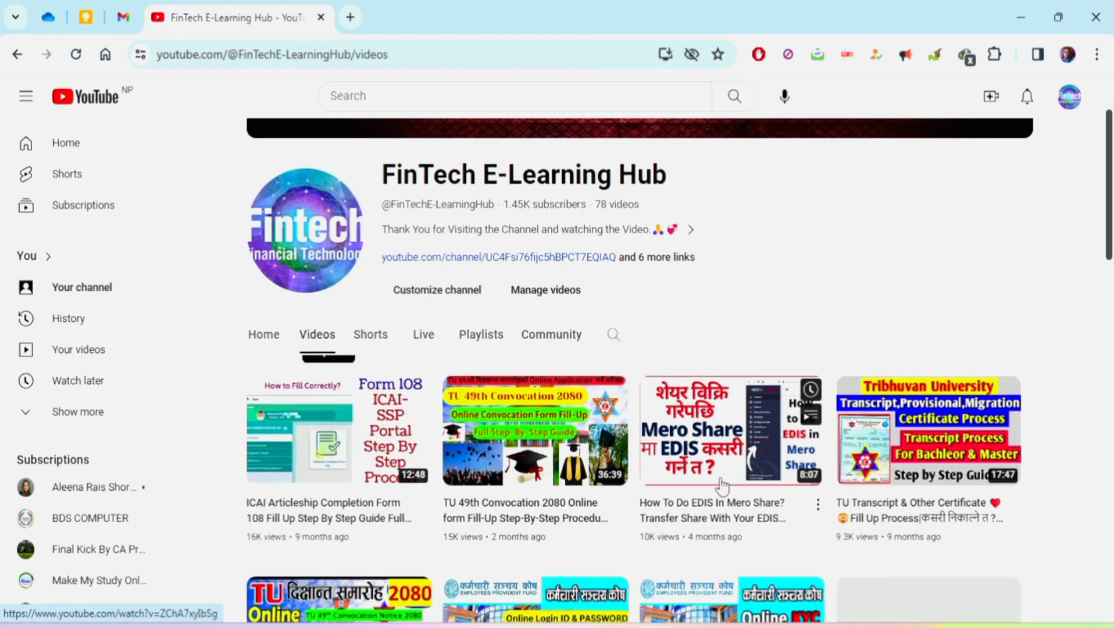
pyautogui.scroll(-2, 722, 484)
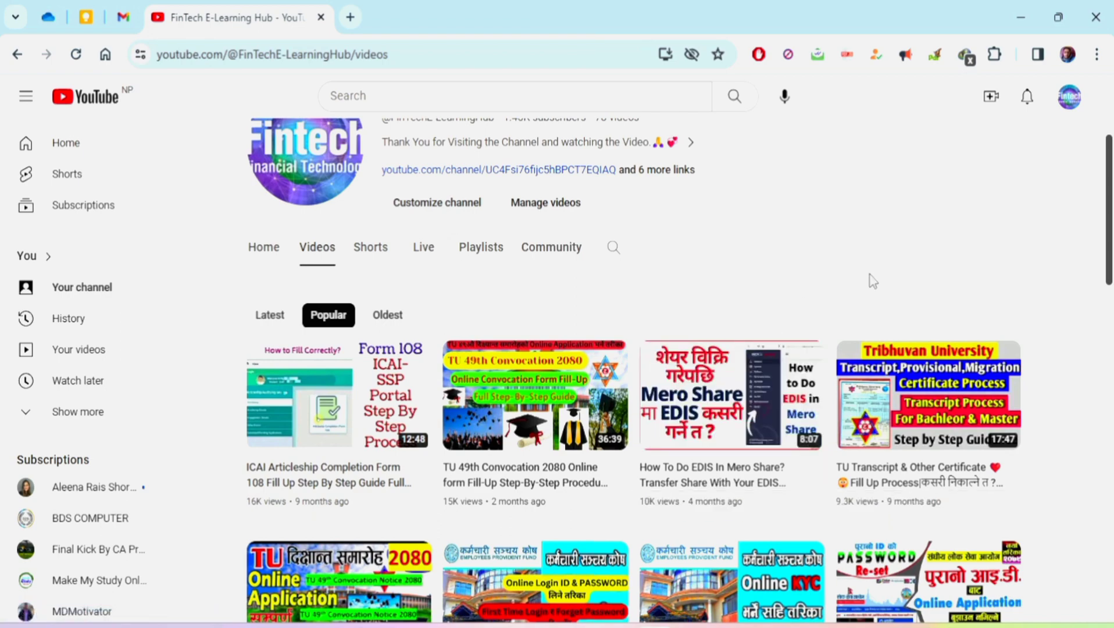
pyautogui.scroll(-1, 872, 281)
pyautogui.scroll(4, 817, 263)
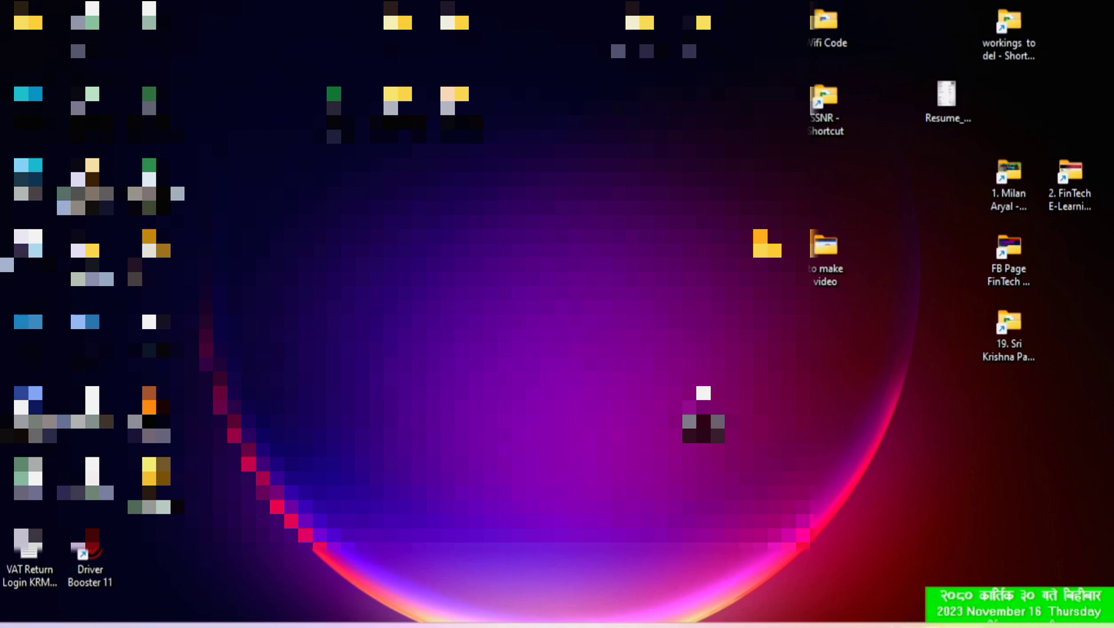
# Check the list of available Wi-Fi networks in the Windows quick settings and close it.
pyautogui.press('super+a')
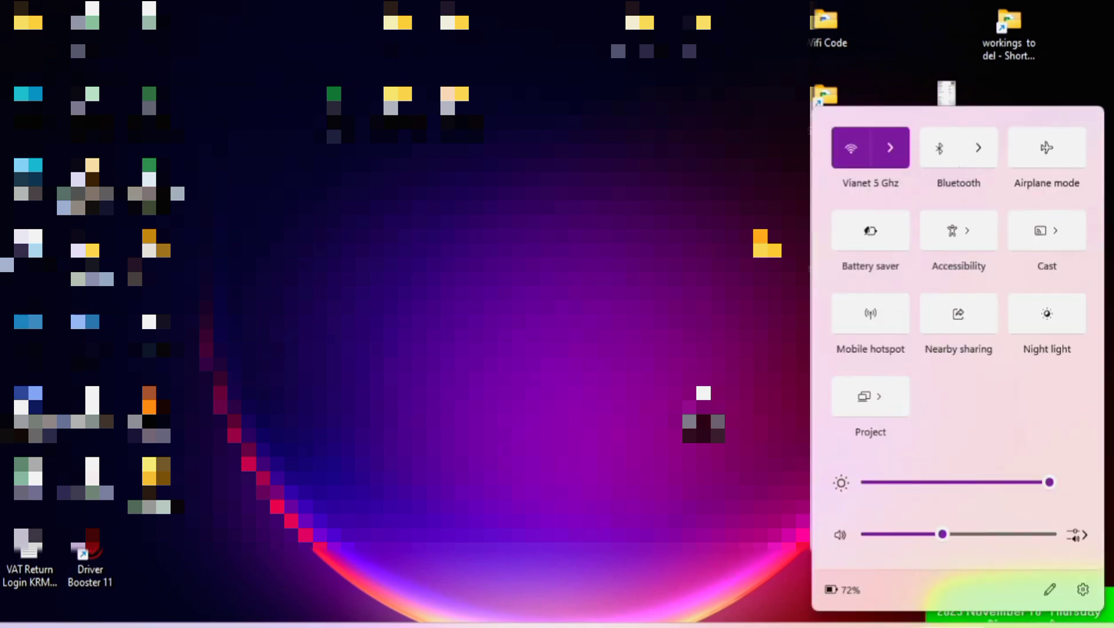
pyautogui.click(883, 163)
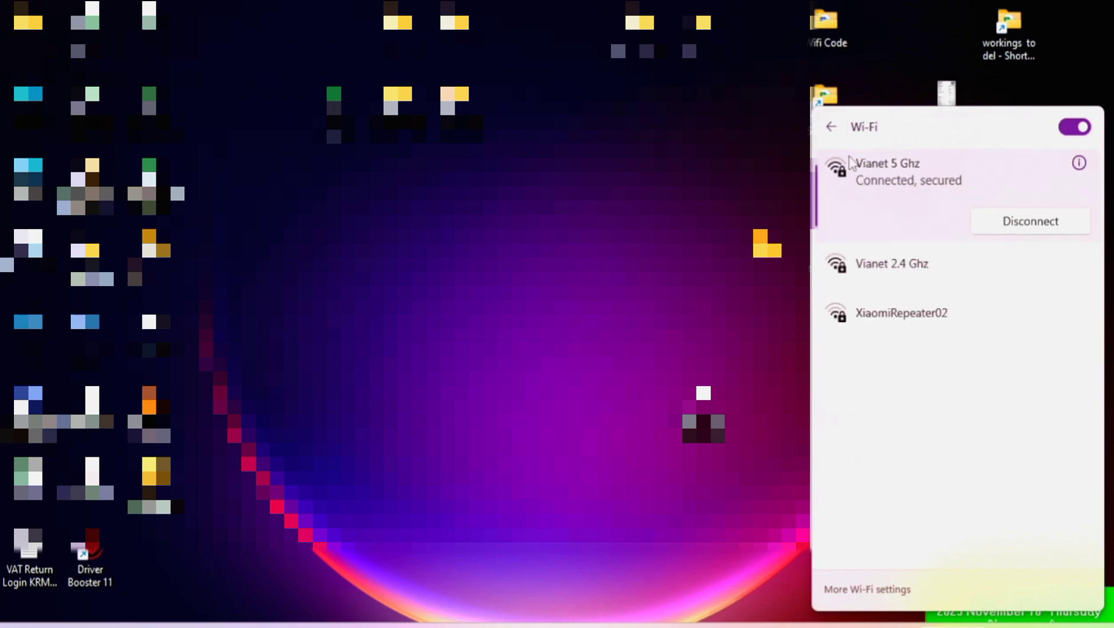
pyautogui.click(839, 135)
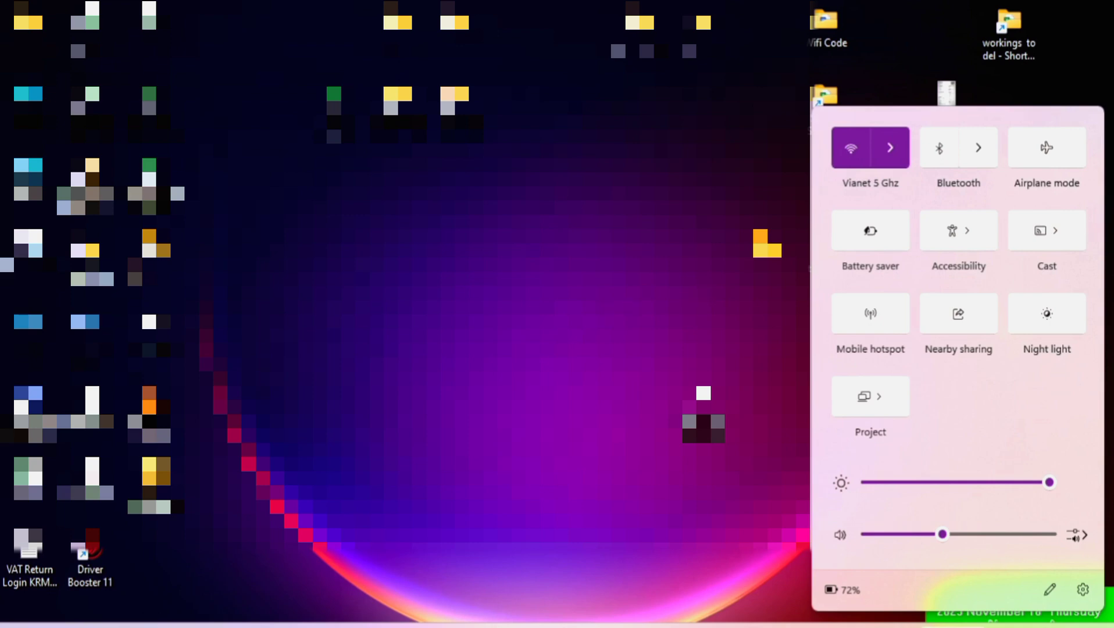
pyautogui.press('Escape')
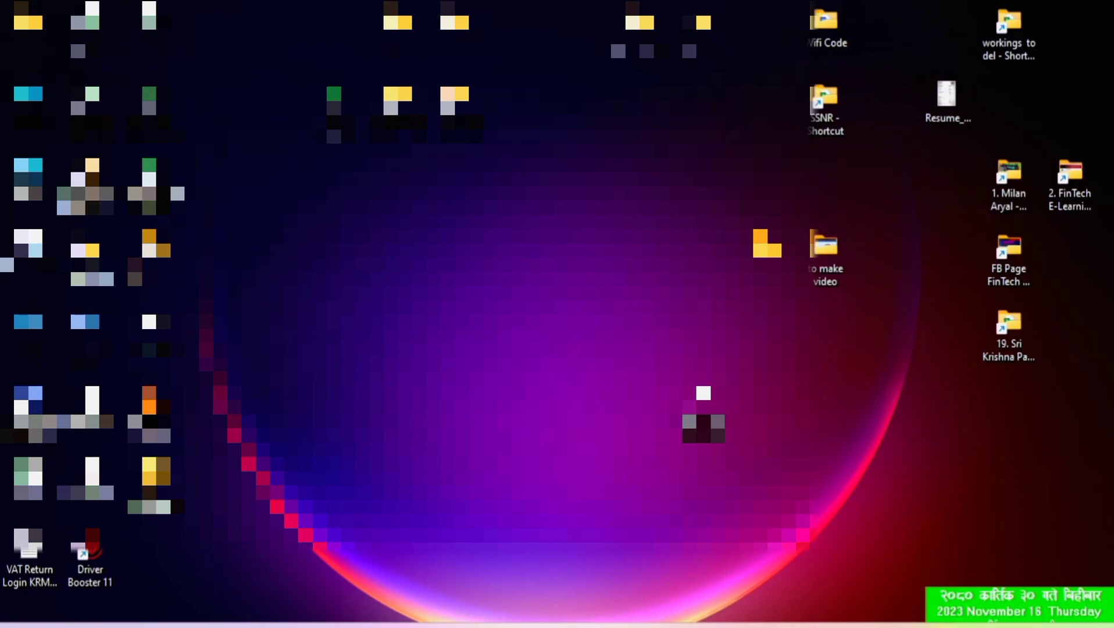
# Search Windows for "control panel" and open Control Panel.
pyautogui.press('super')
pyautogui.press('super')
pyautogui.press('super')
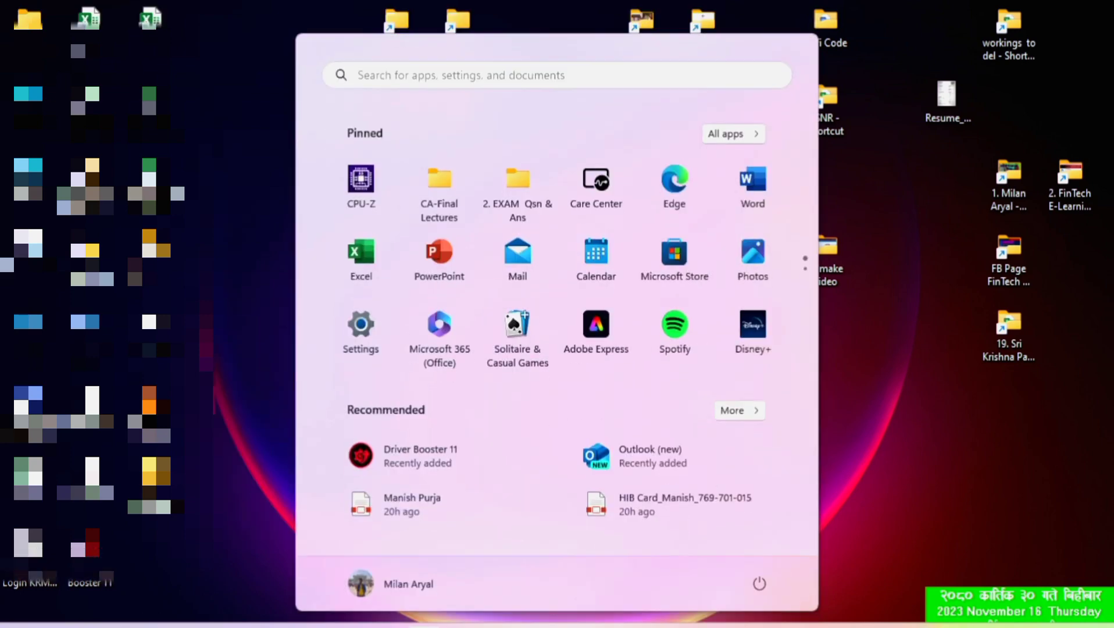
pyautogui.write('con')
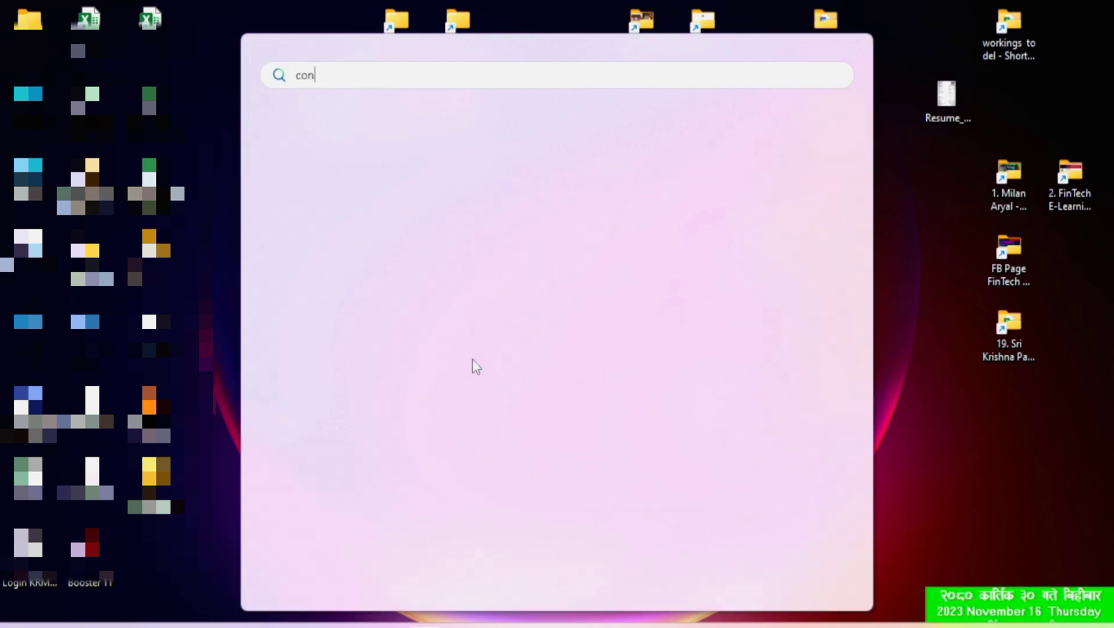
pyautogui.write('trol panel')
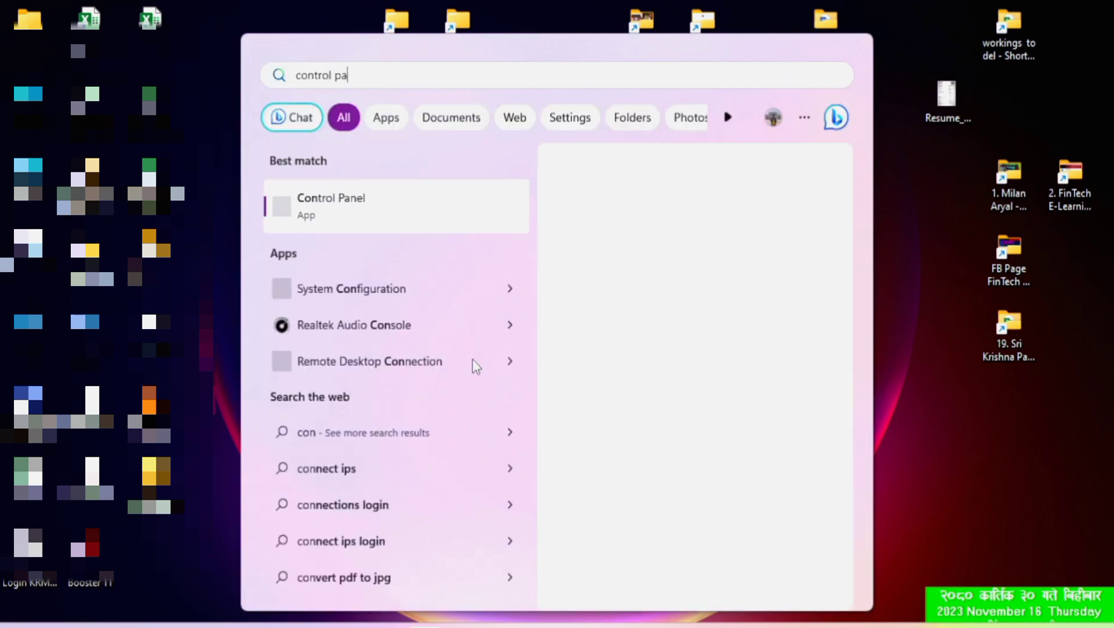
pyautogui.click(381, 215)
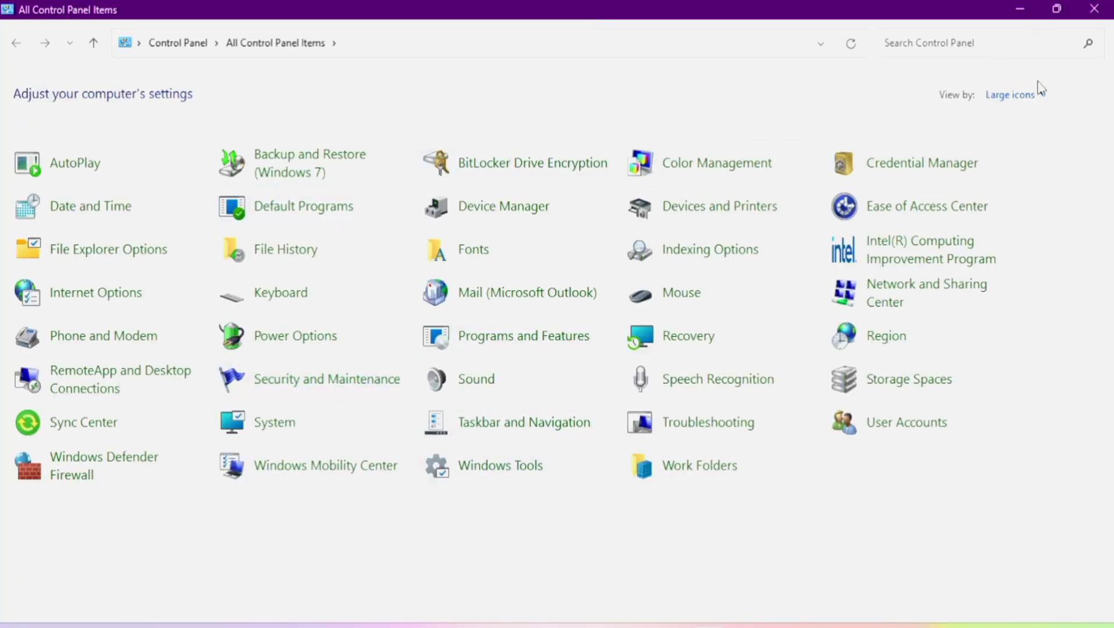
# Switch the Control Panel view to Category and back to Large icons.
pyautogui.click(1027, 94)
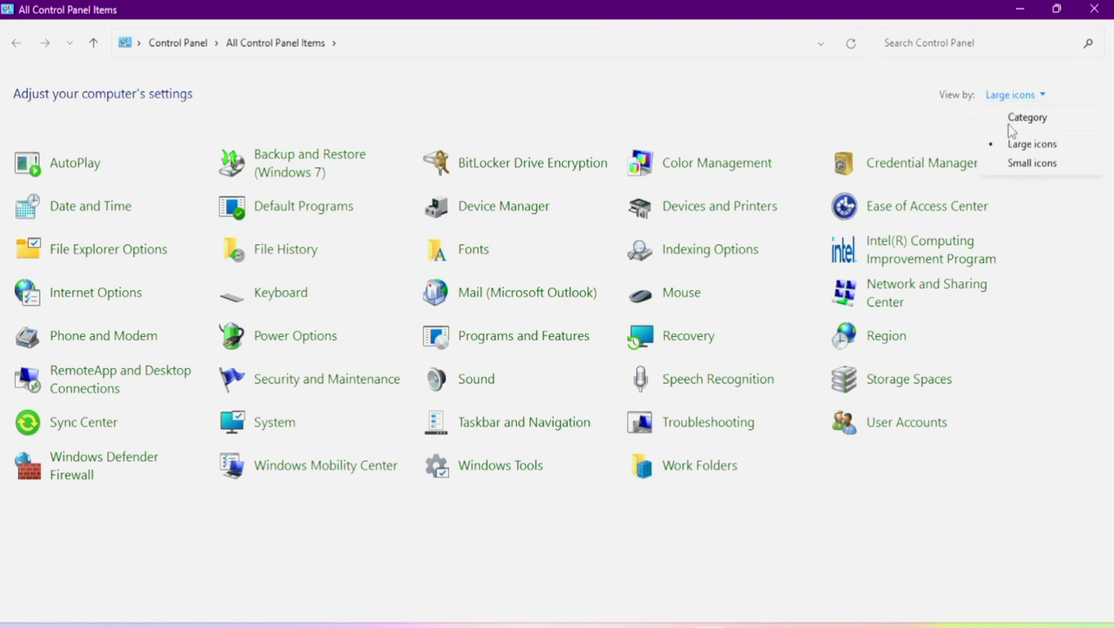
pyautogui.click(1013, 119)
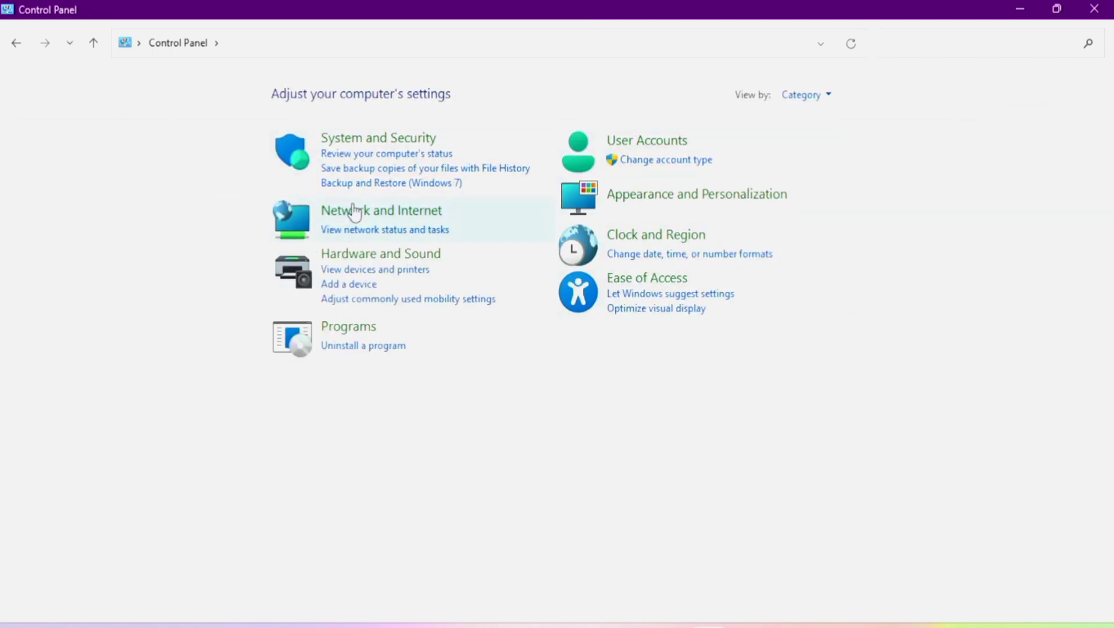
pyautogui.click(807, 102)
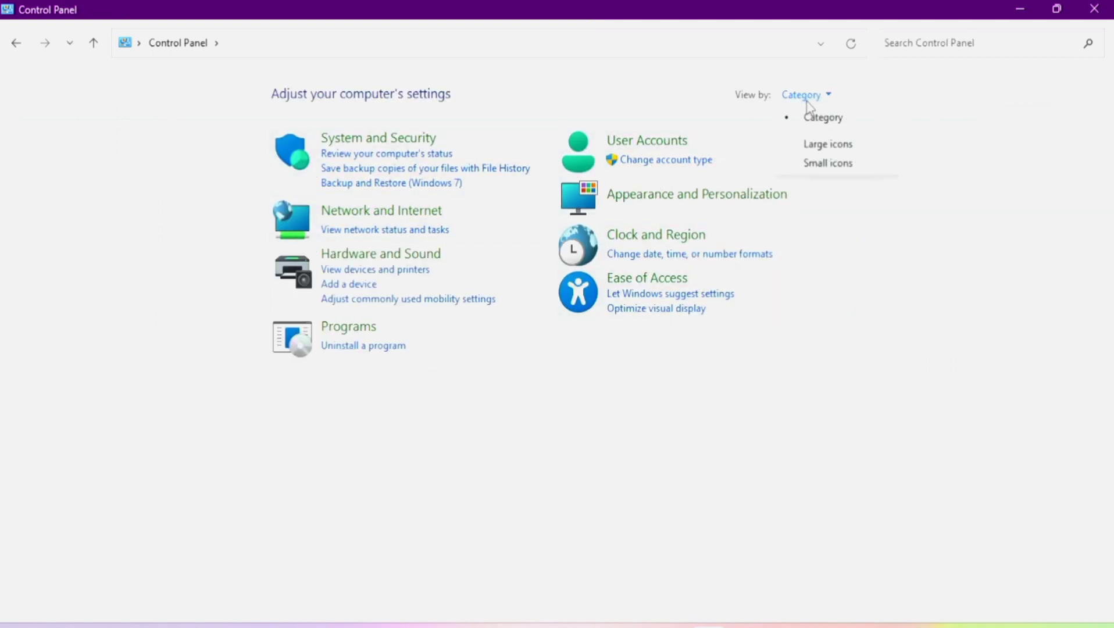
pyautogui.click(800, 147)
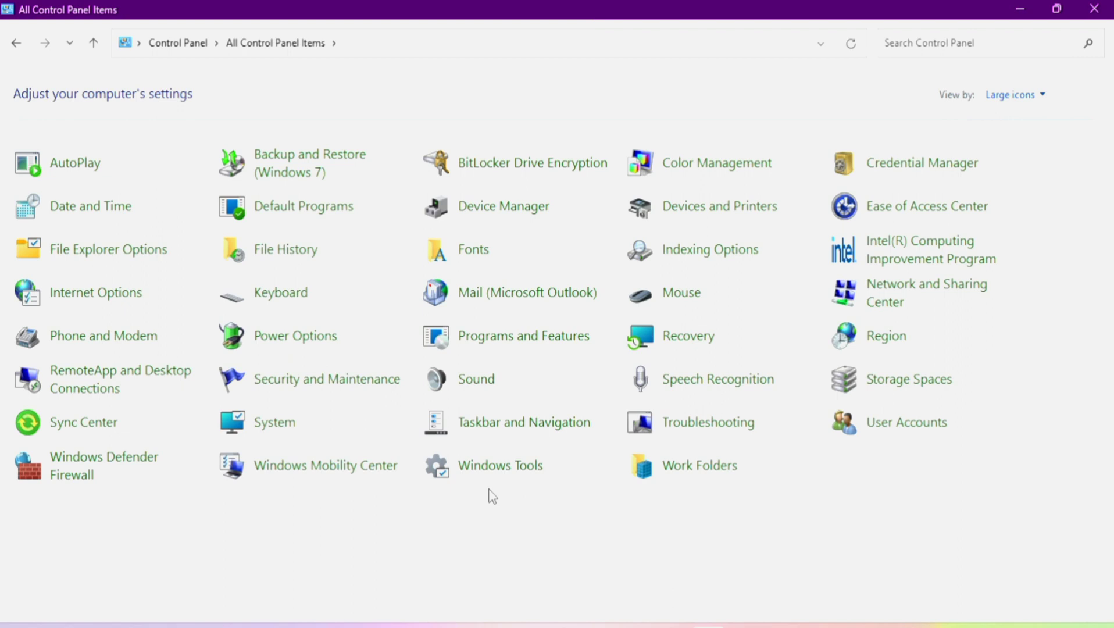
# Open Network and Sharing Center and compare its active connection with the list of available Wi-Fi networks.
pyautogui.click(887, 297)
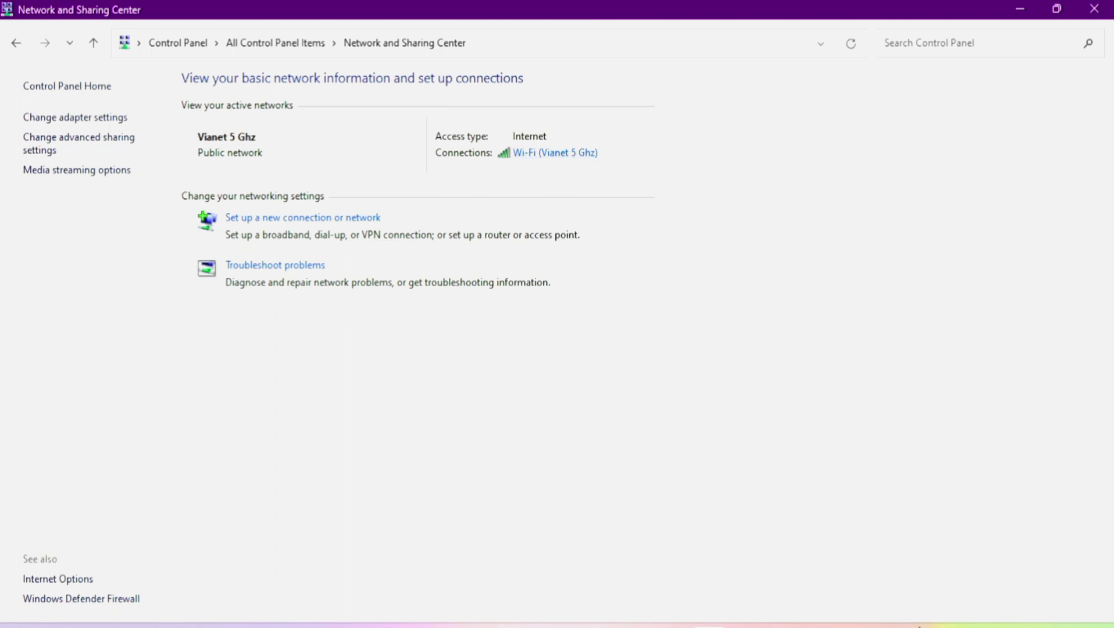
pyautogui.press('super+a')
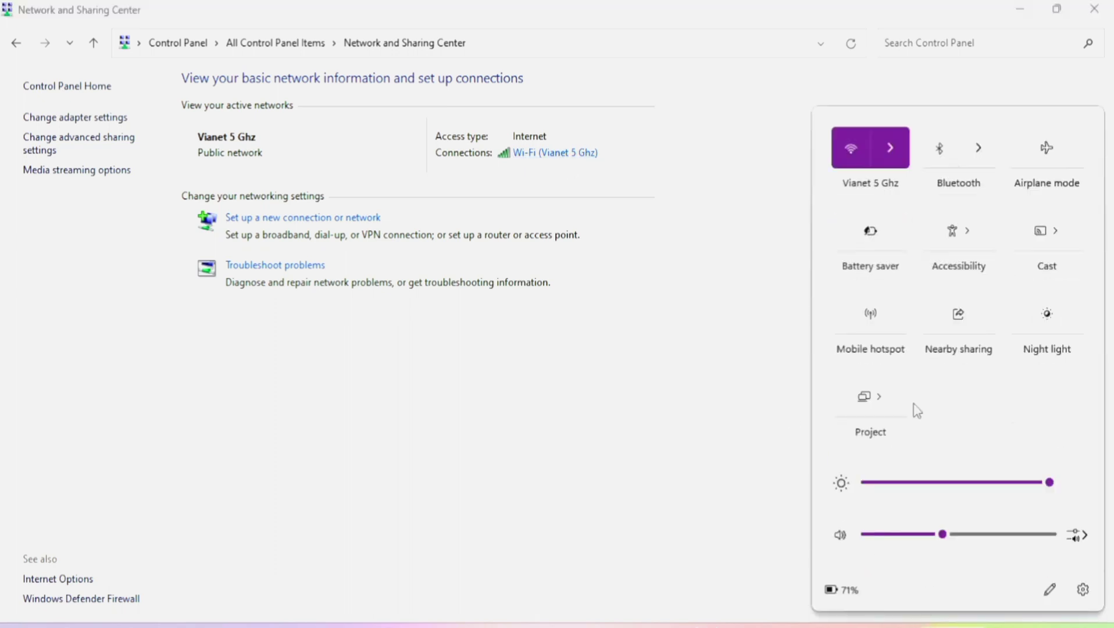
pyautogui.click(891, 149)
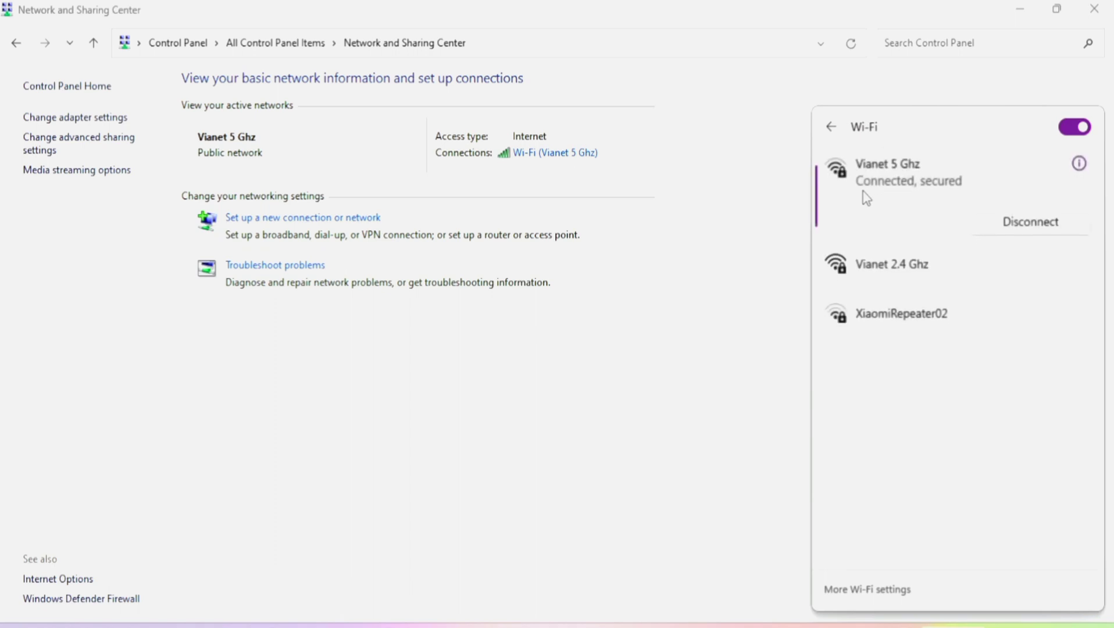
pyautogui.click(604, 403)
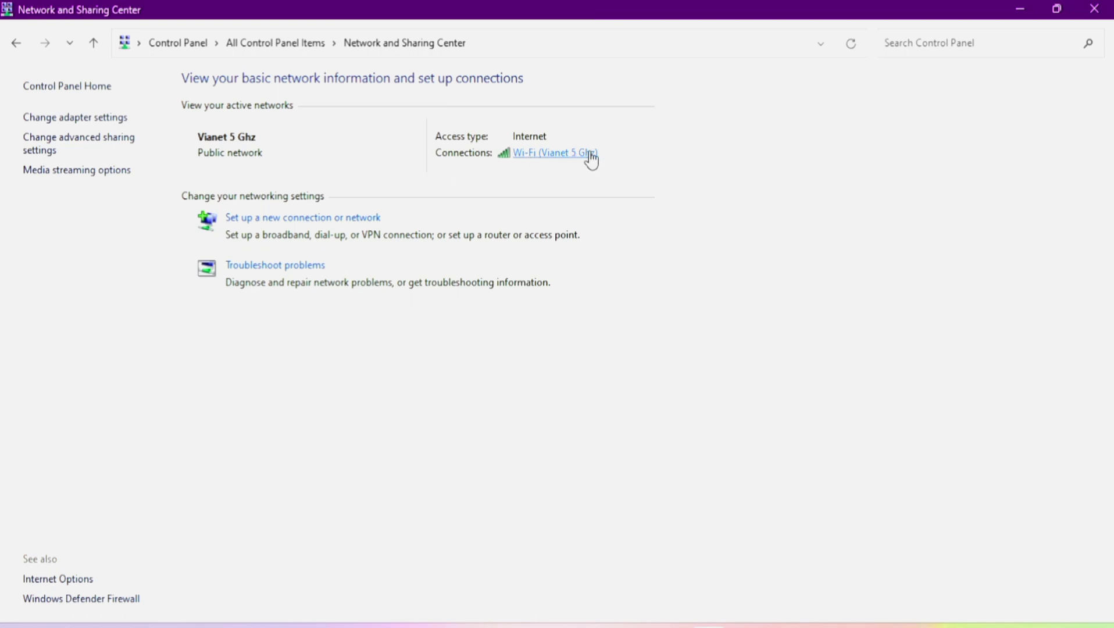
# Review the status of the active Wi-Fi connection from Network and Sharing Center and close Control Panel.
pyautogui.click(531, 154)
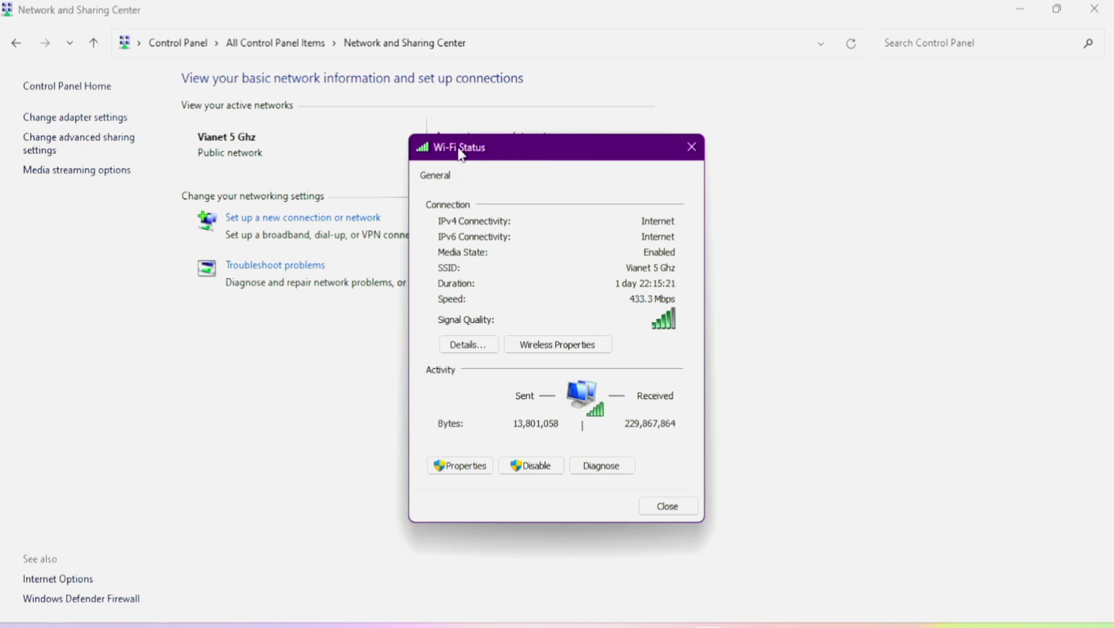
pyautogui.click(691, 148)
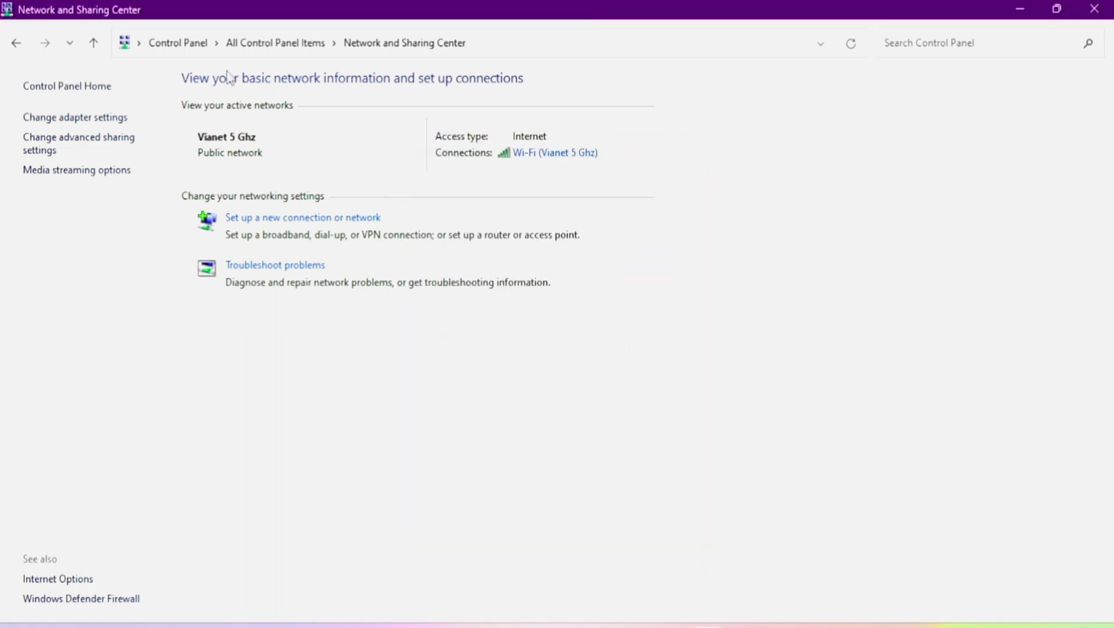
pyautogui.click(15, 43)
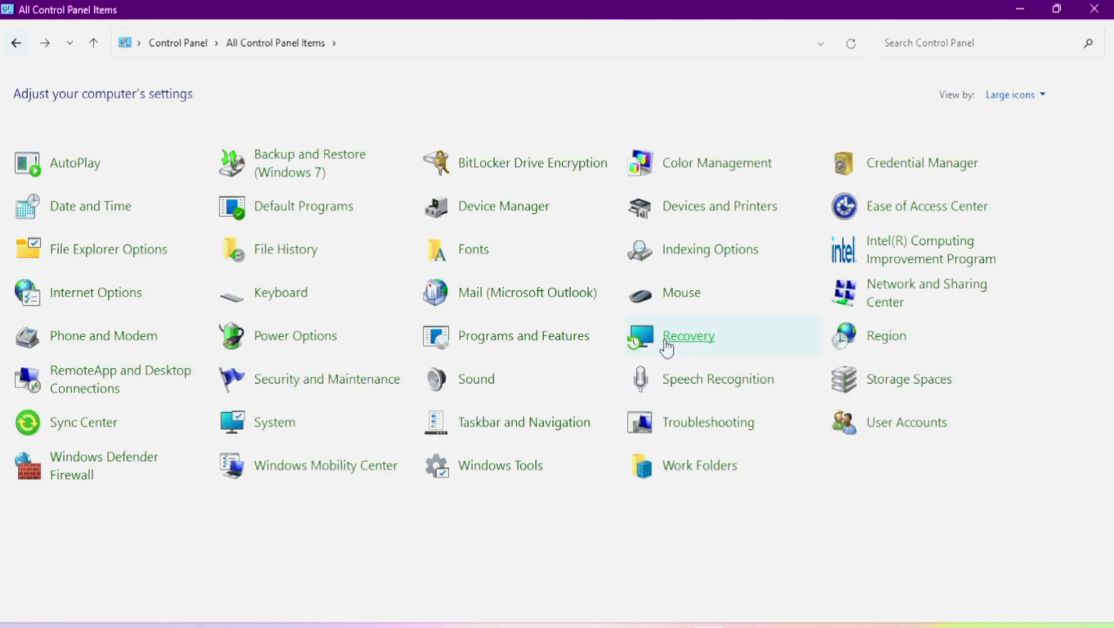
pyautogui.click(898, 300)
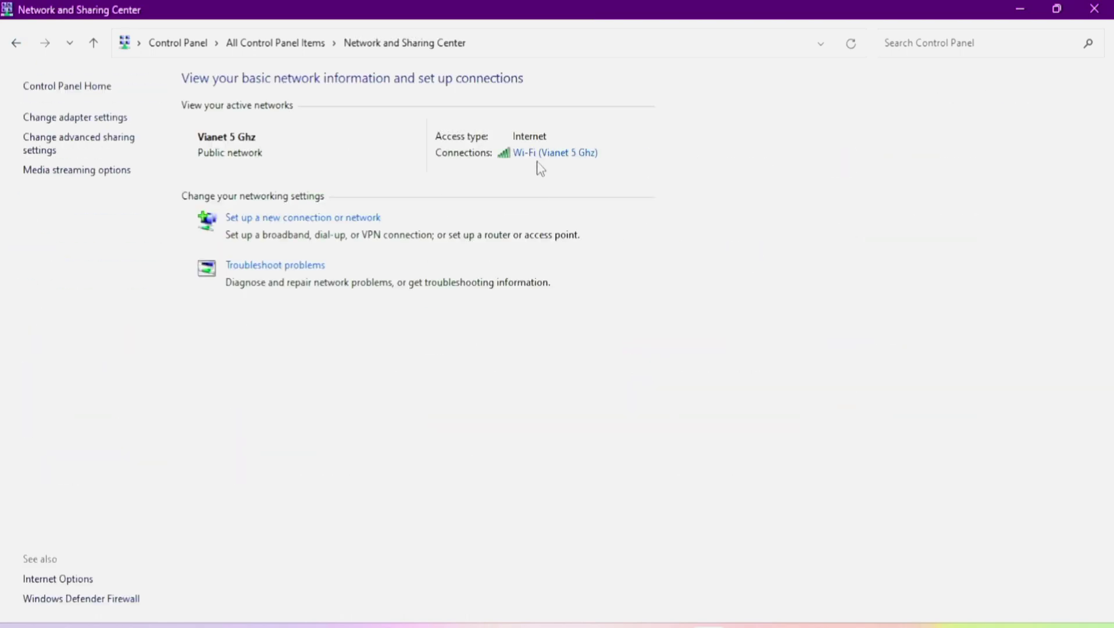
pyautogui.click(534, 153)
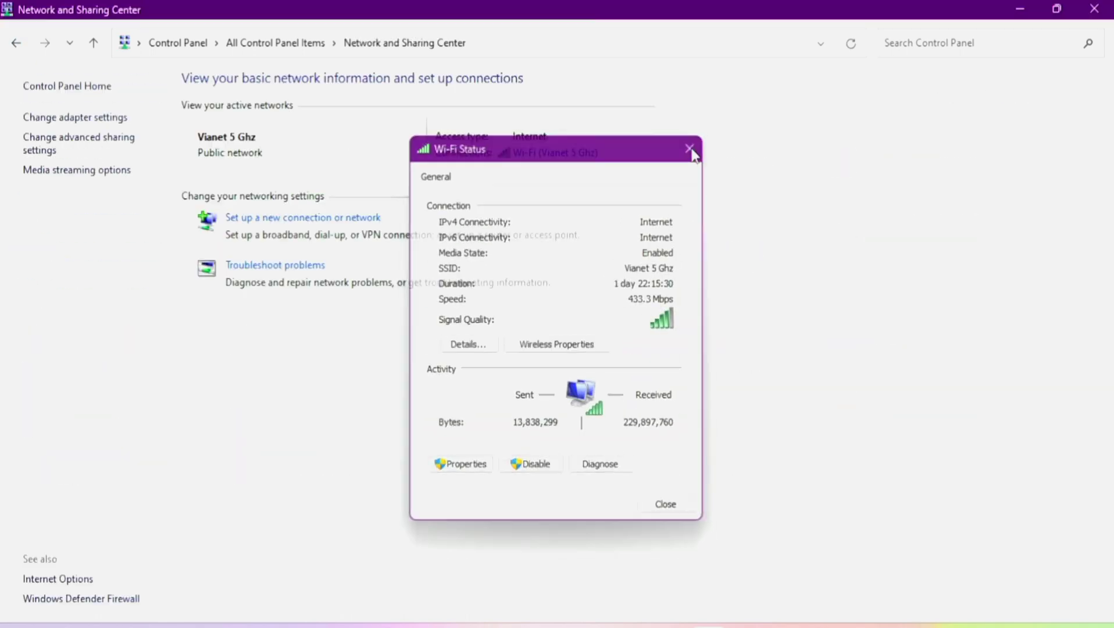
pyautogui.click(690, 149)
pyautogui.click(1094, 8)
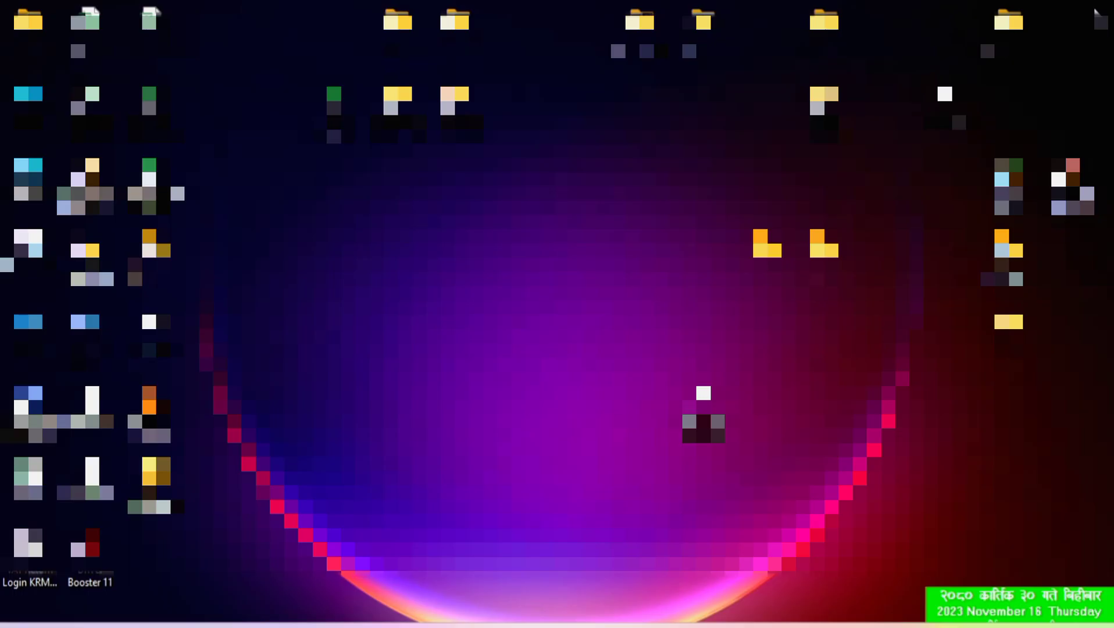
# Open the Network Connections window by running ncpa.cpl.
pyautogui.press('super+r')
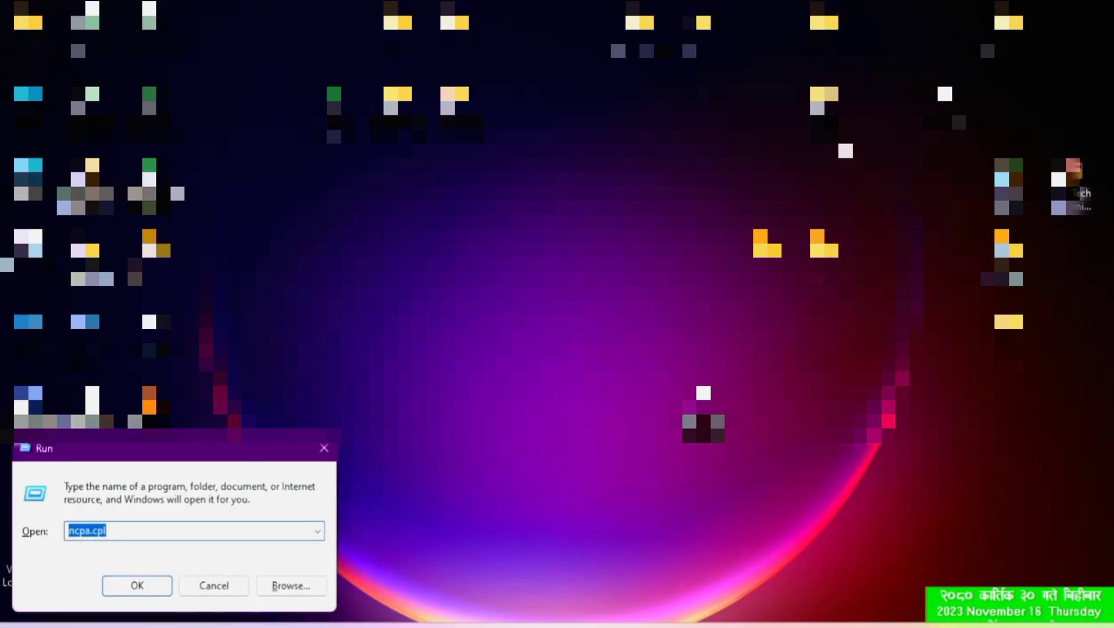
pyautogui.click(134, 531)
pyautogui.press('BackSpace')
pyautogui.press('BackSpace')
pyautogui.press('BackSpace')
pyautogui.press('BackSpace')
pyautogui.press('BackSpace')
pyautogui.press('BackSpace')
pyautogui.press('BackSpace')
pyautogui.press('BackSpace')
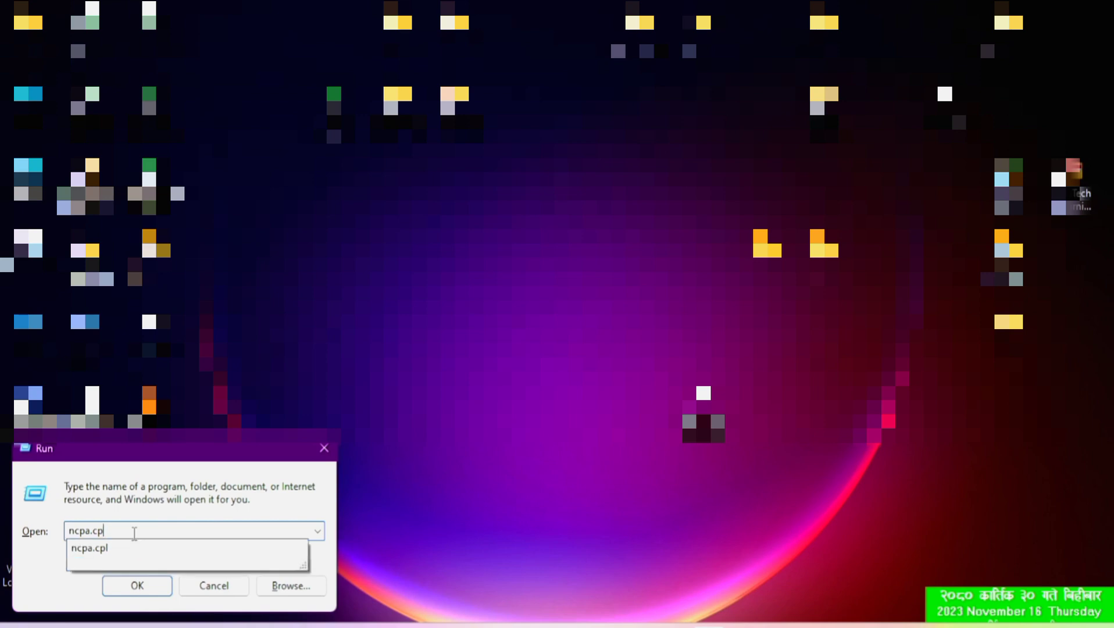
pyautogui.write('n')
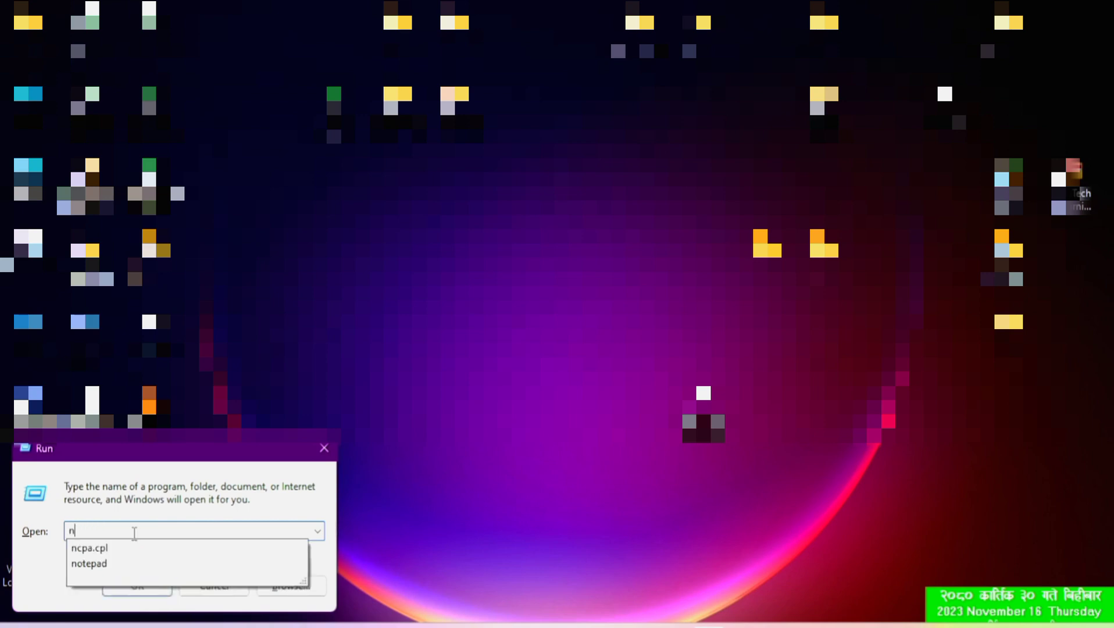
pyautogui.write('cpa')
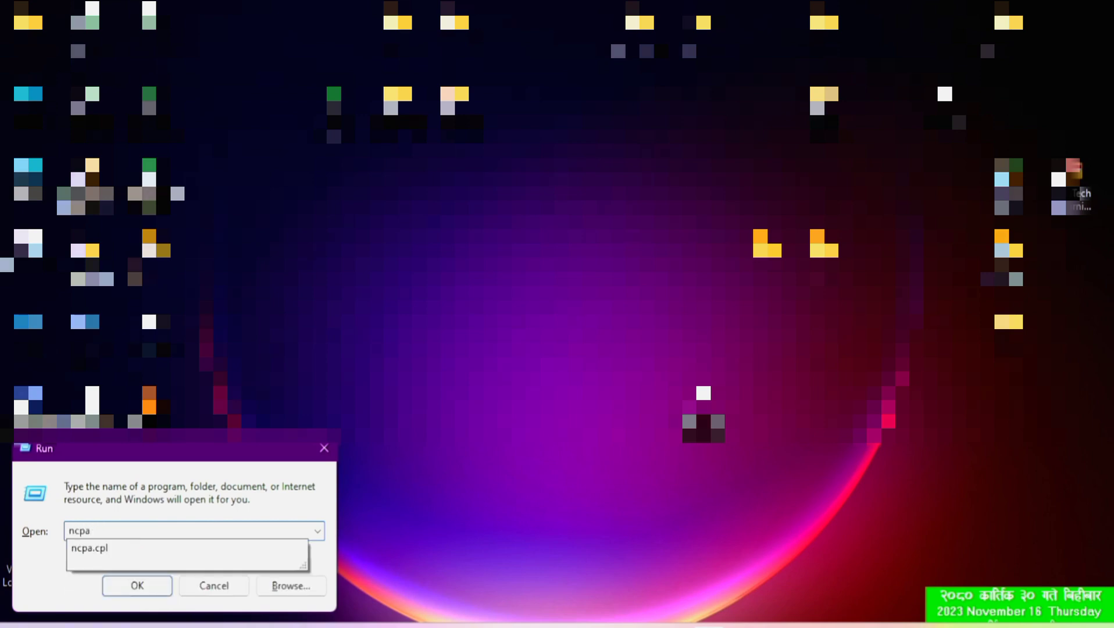
pyautogui.write('.cpl')
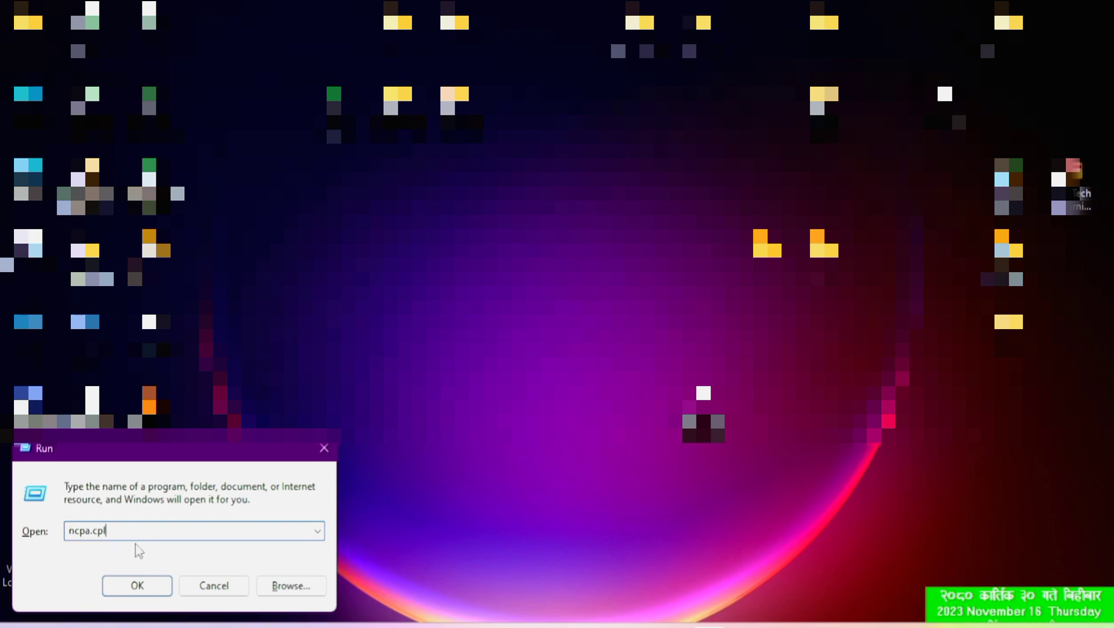
pyautogui.click(131, 586)
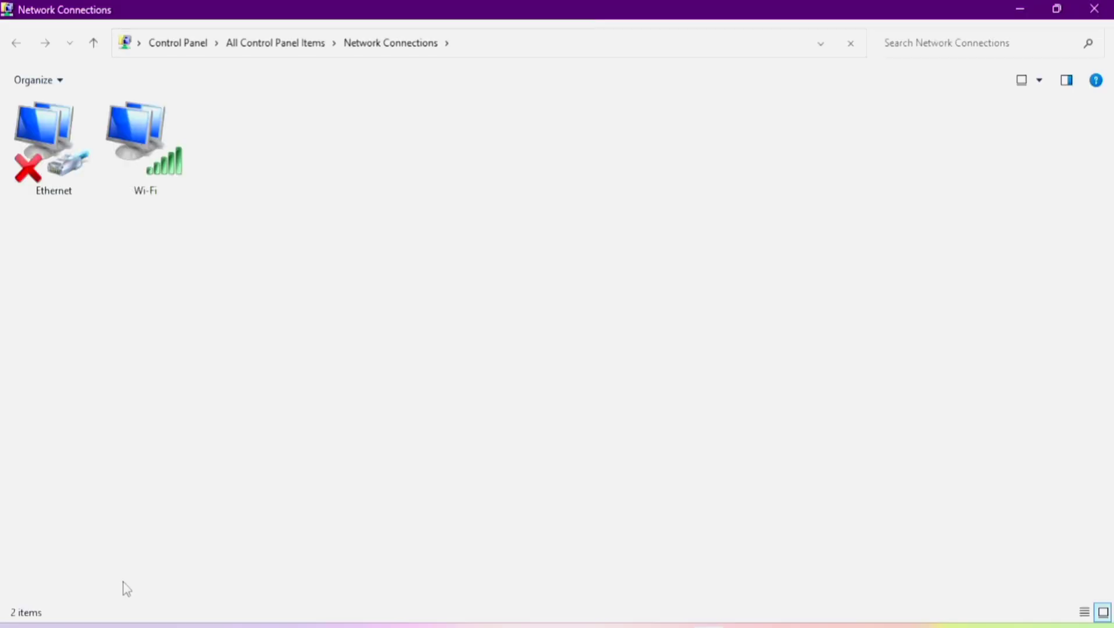
# Examine the Ethernet and Wi-Fi adapters in Network Connections, leaving neither selected.
pyautogui.click(21, 120)
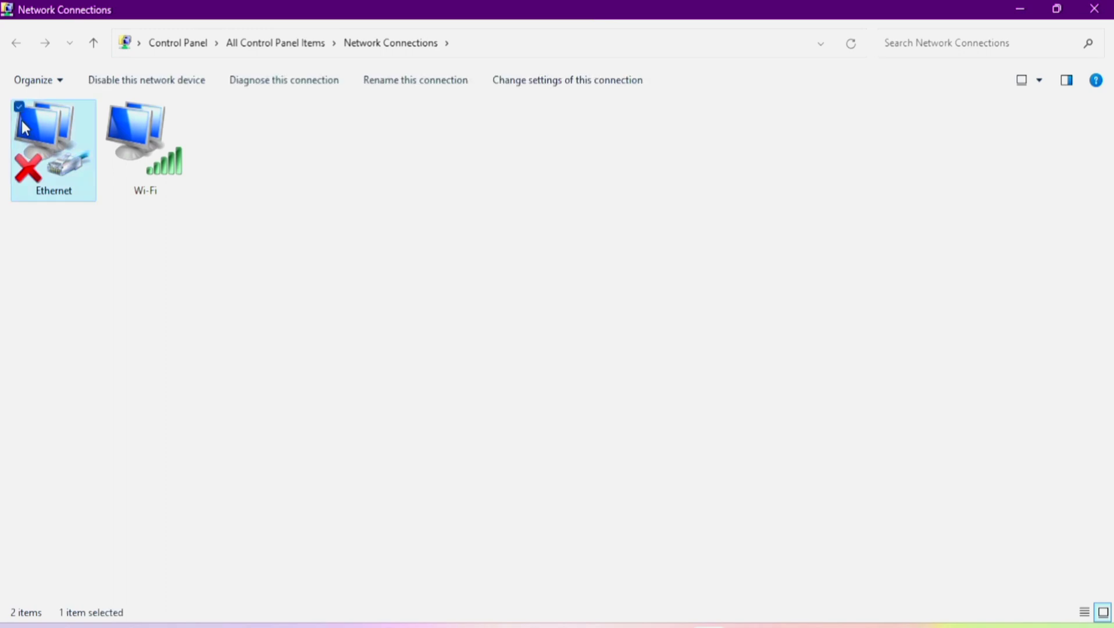
pyautogui.click(152, 176)
pyautogui.click(140, 290)
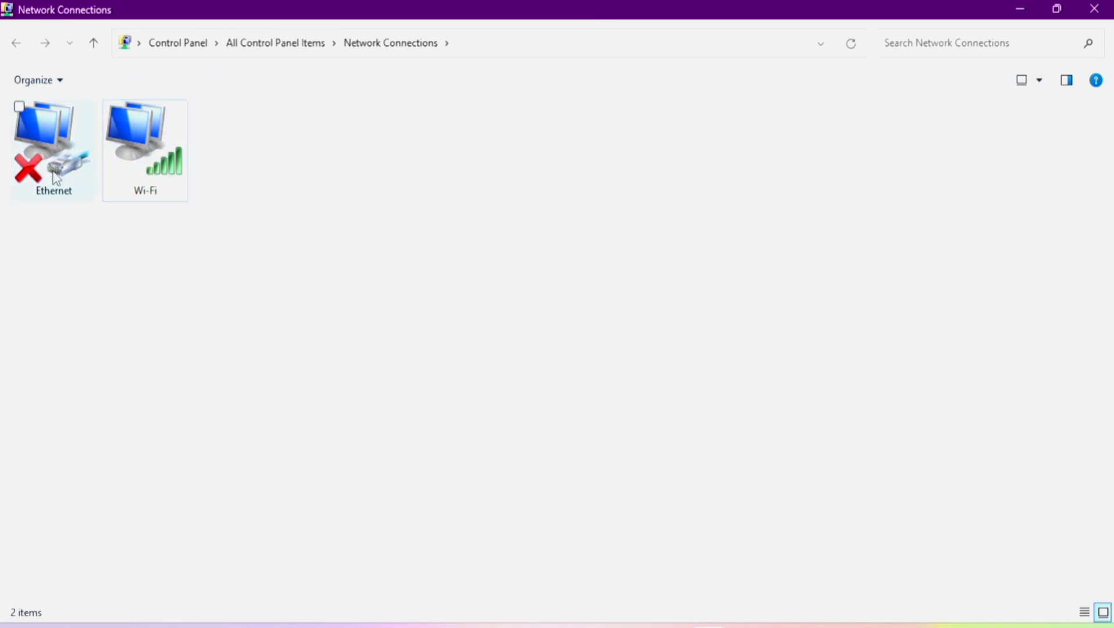
# Try to open the Ethernet adapter in Network Connections, leaving it deselected.
pyautogui.click(39, 160)
pyautogui.doubleClick(39, 160)
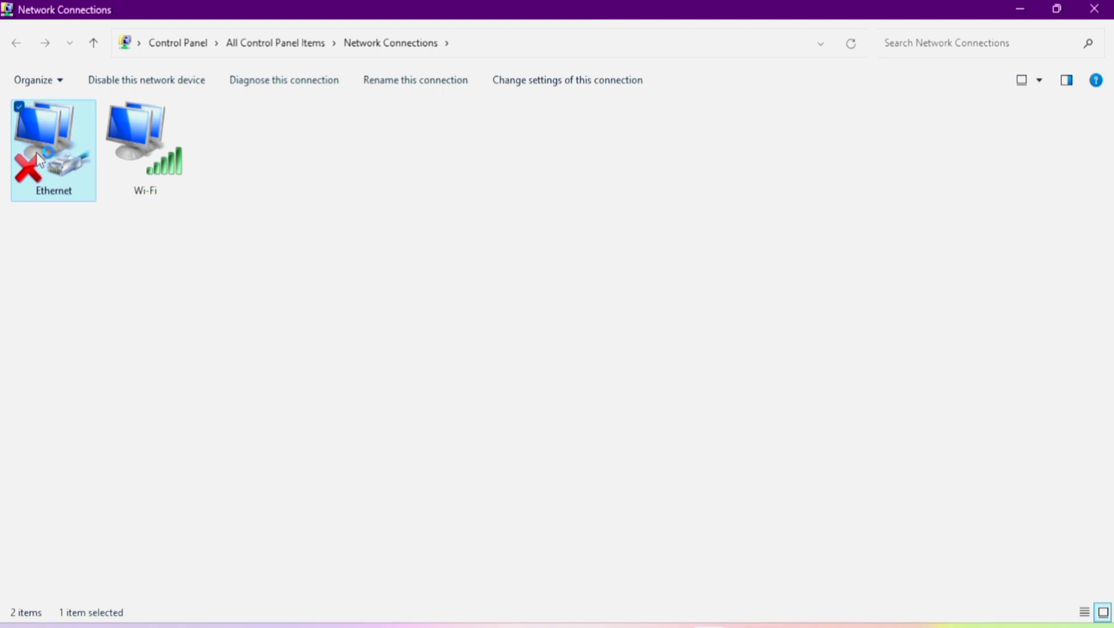
pyautogui.click(50, 259)
pyautogui.click(29, 183)
pyautogui.click(189, 281)
# Review the Wi-Fi adapter's connection status from Network Connections, closing both the status dialog and the window.
pyautogui.click(150, 178)
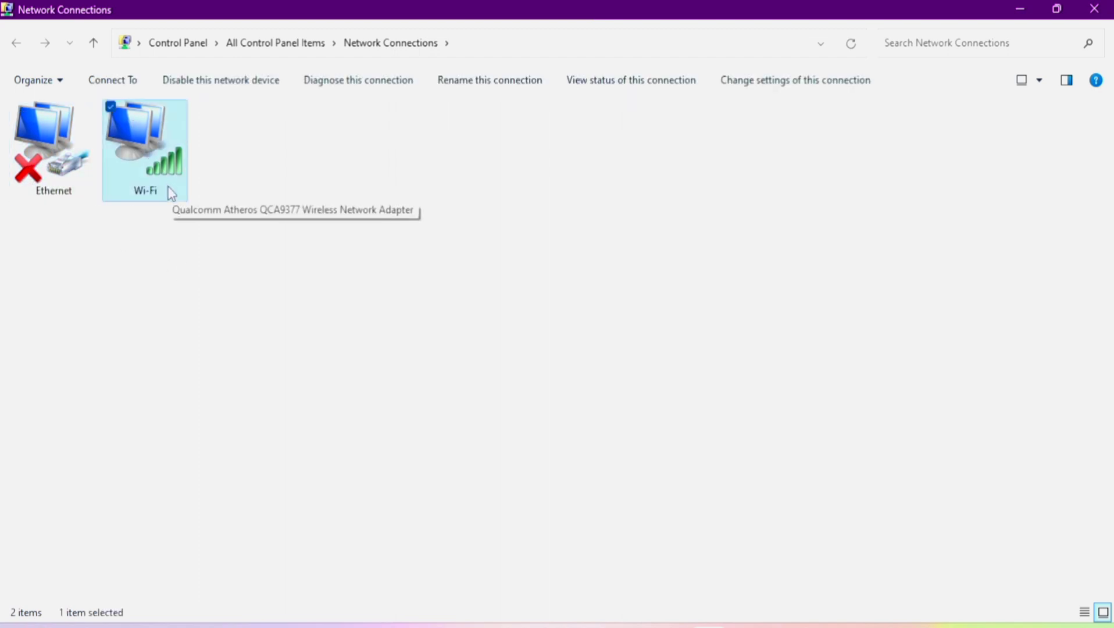
pyautogui.doubleClick(138, 158)
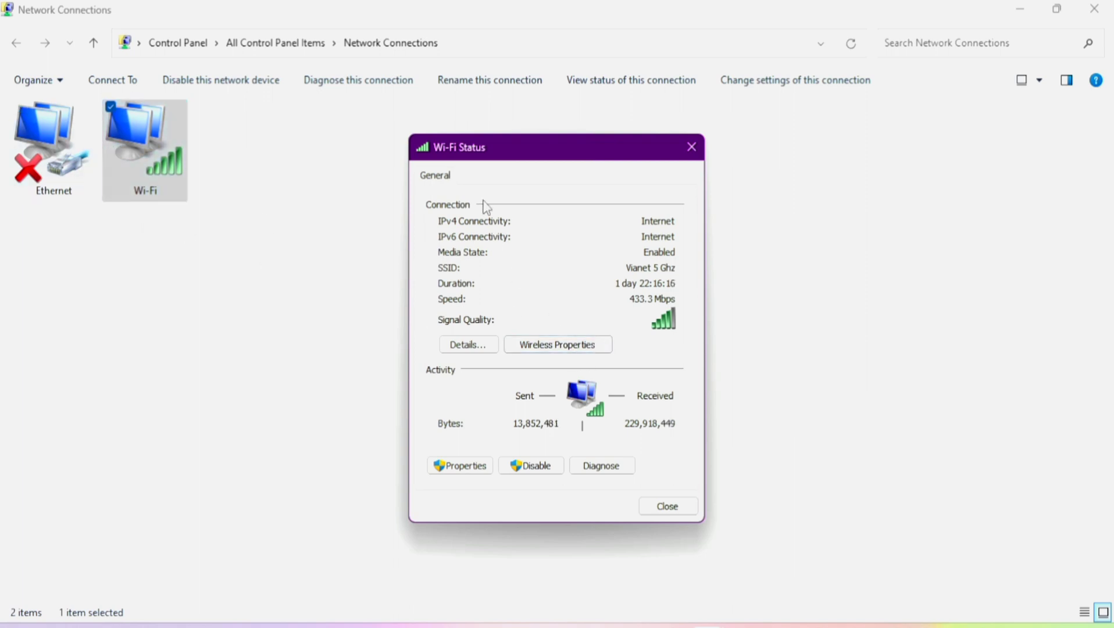
pyautogui.click(691, 147)
pyautogui.click(1094, 8)
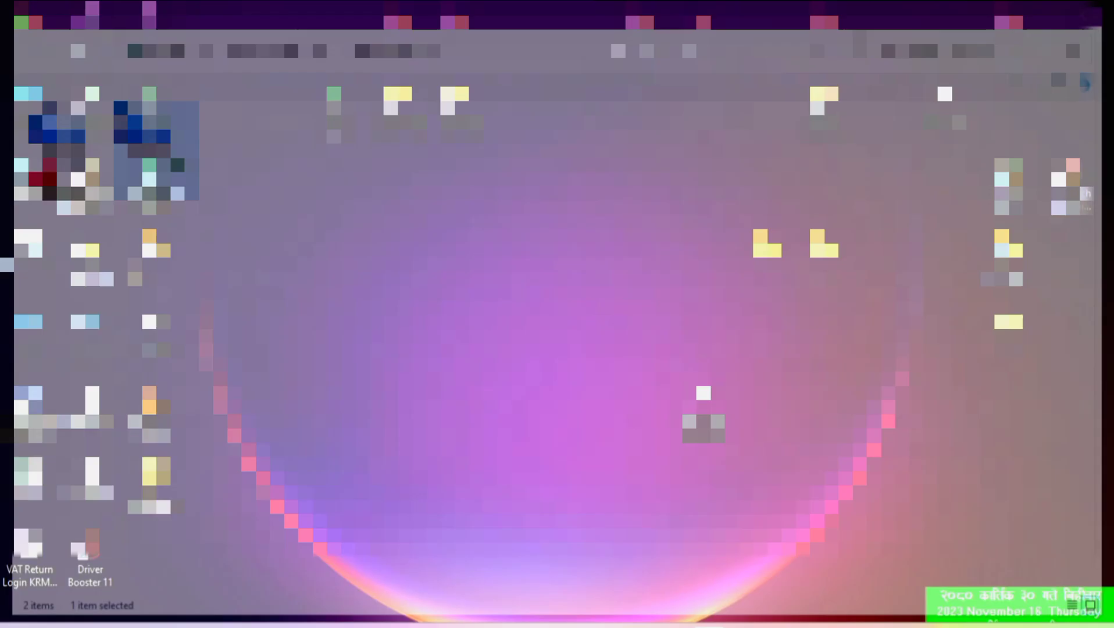
# Search for Control Panel from Start and open its Network and Sharing Center.
pyautogui.press('super')
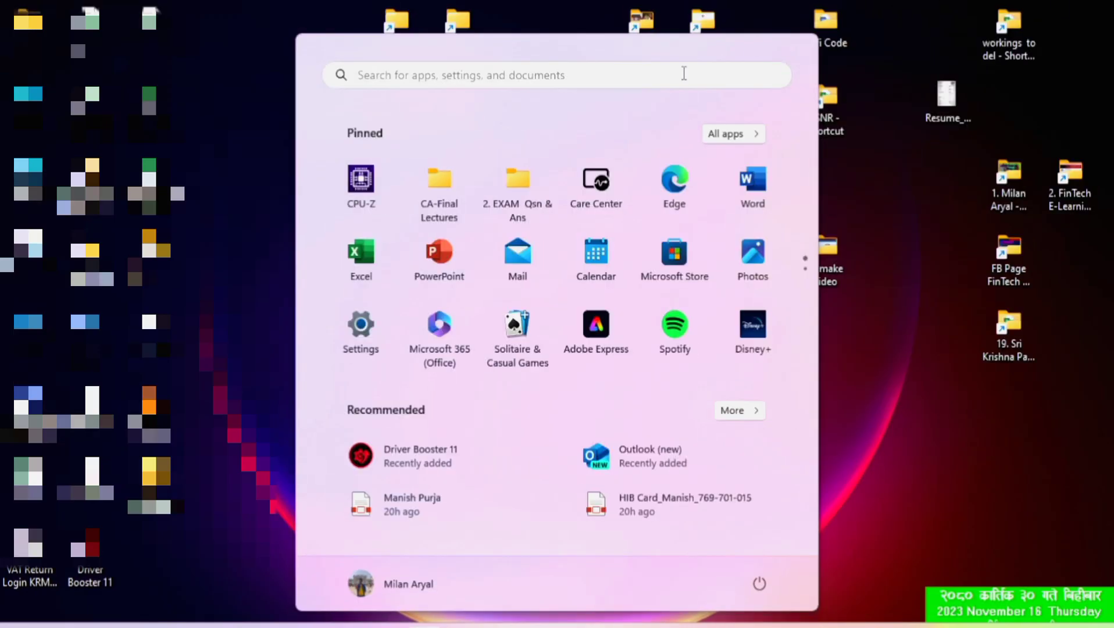
pyautogui.write('conto')
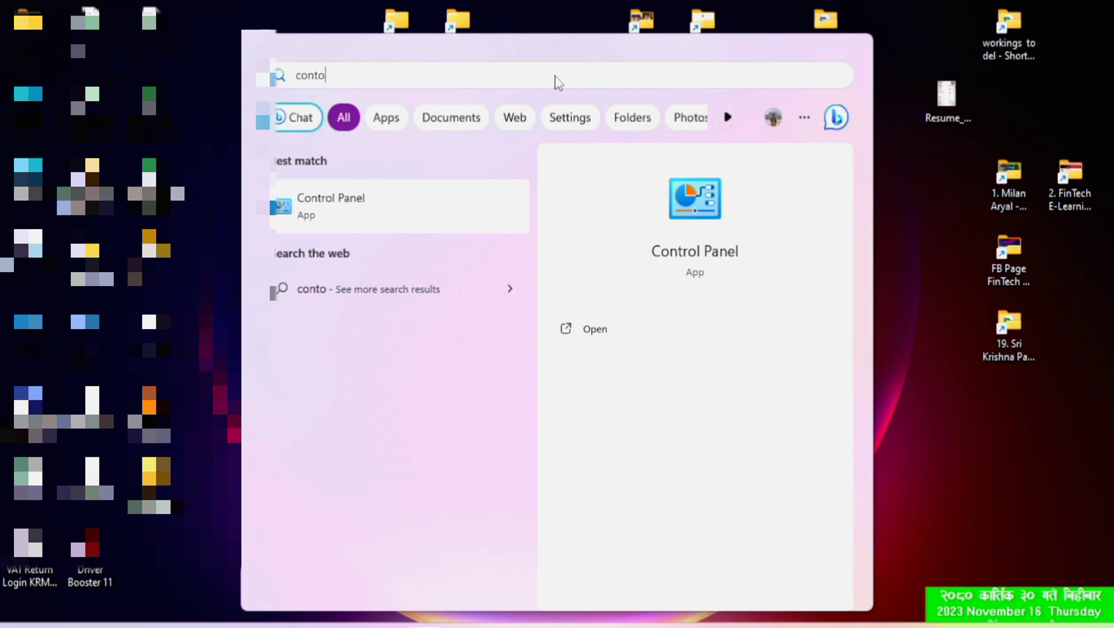
pyautogui.click(418, 224)
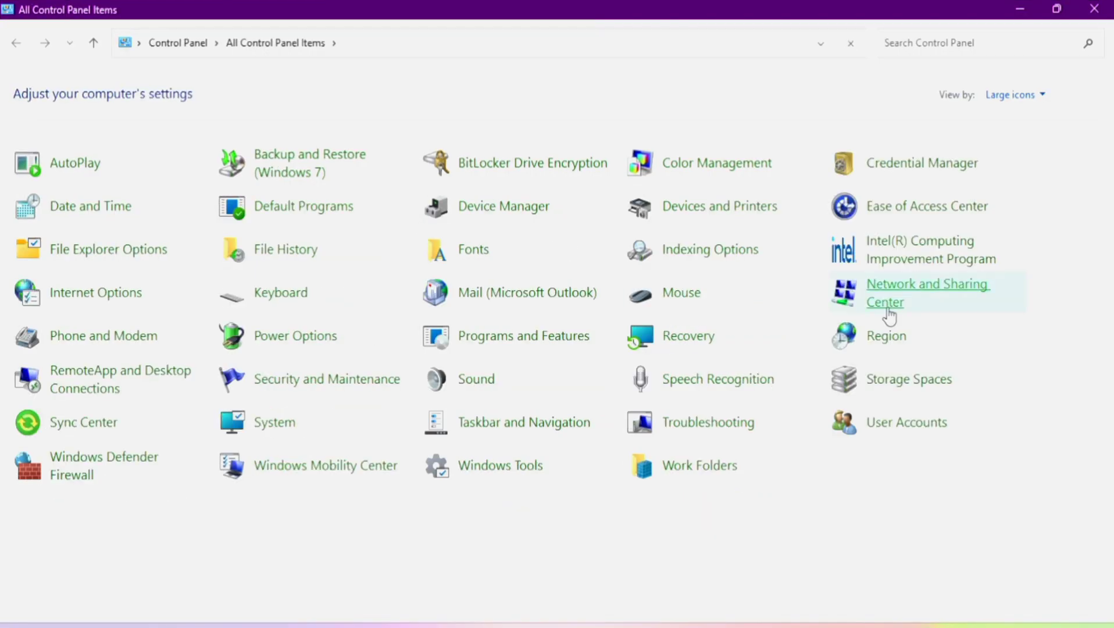
pyautogui.click(890, 288)
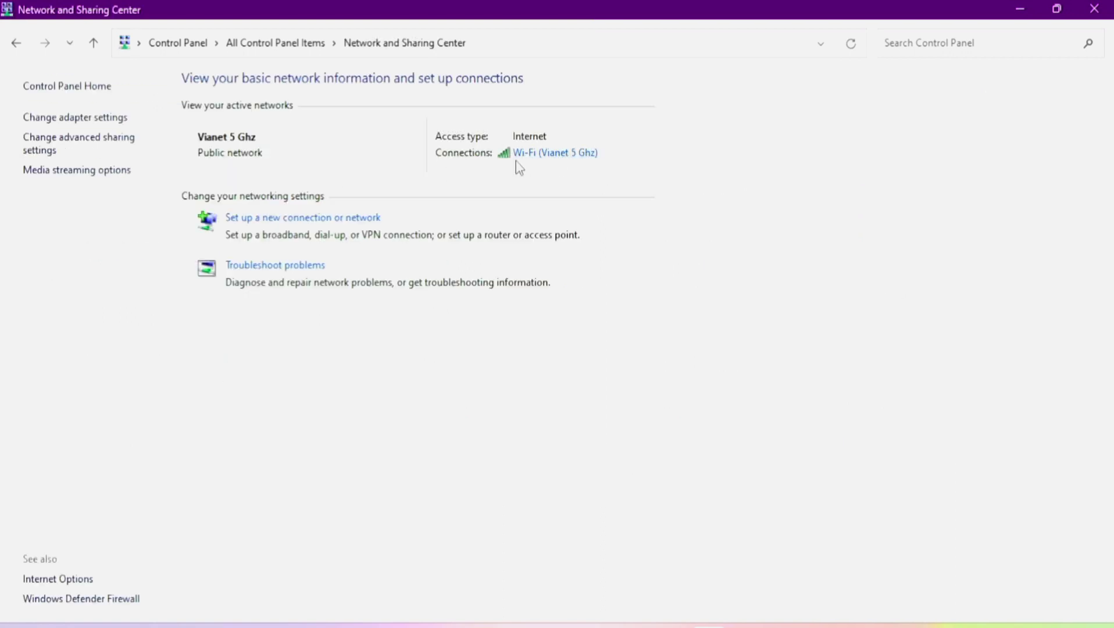
# Open the status of the Wi-Fi (Vianet 5 Ghz) connection and reposition the status dialog.
pyautogui.click(531, 155)
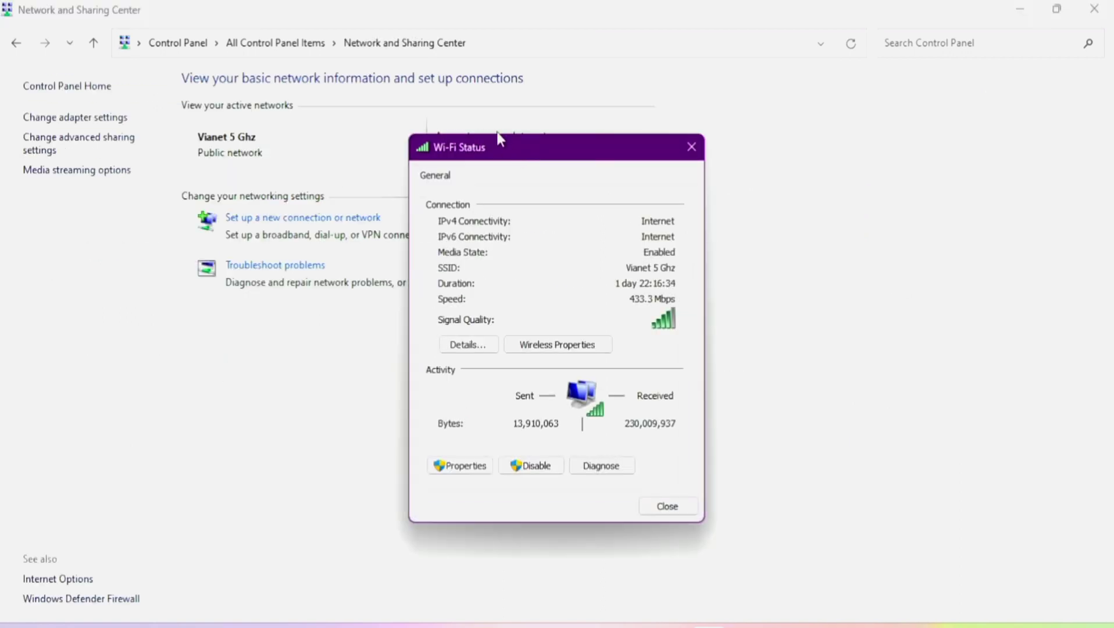
pyautogui.press('Escape')
pyautogui.click(552, 156)
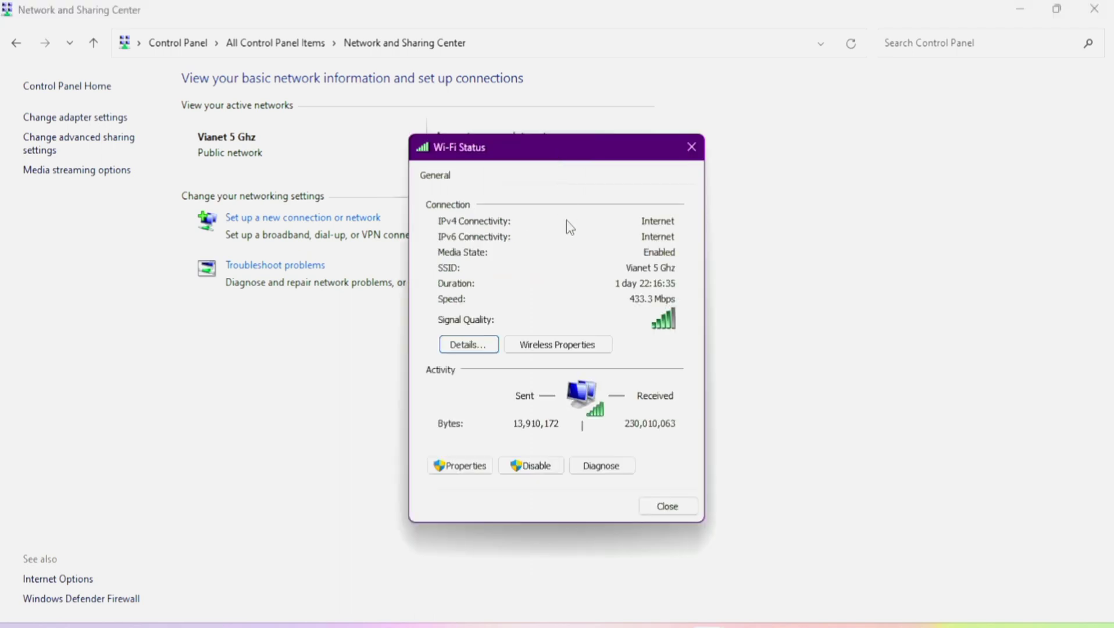
pyautogui.moveTo(500, 154); pyautogui.dragTo(465, 127)
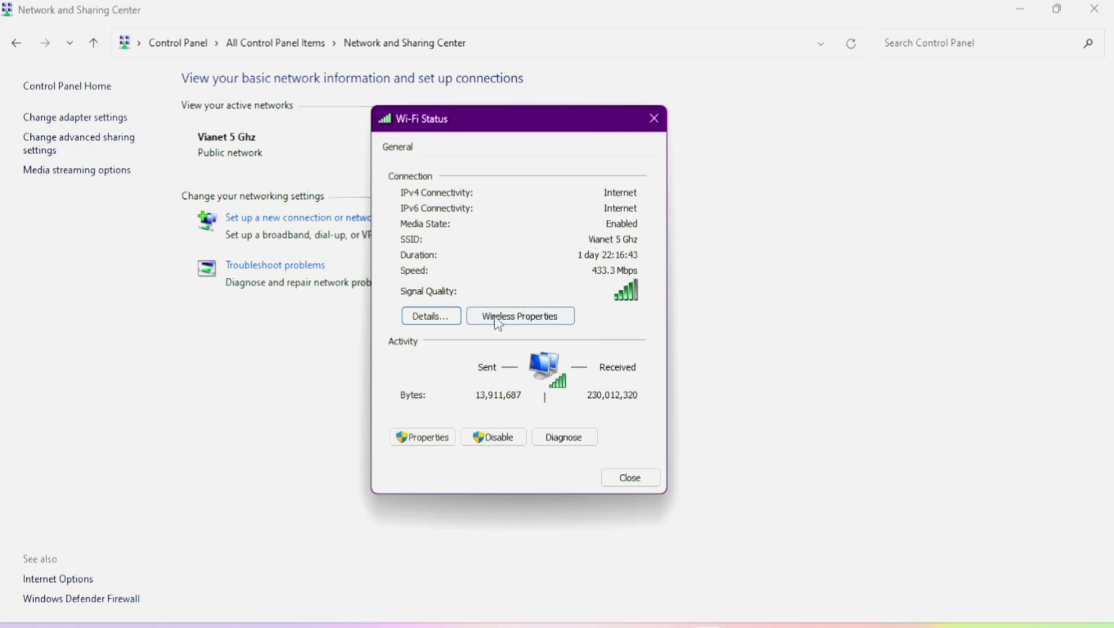
pyautogui.click(510, 320)
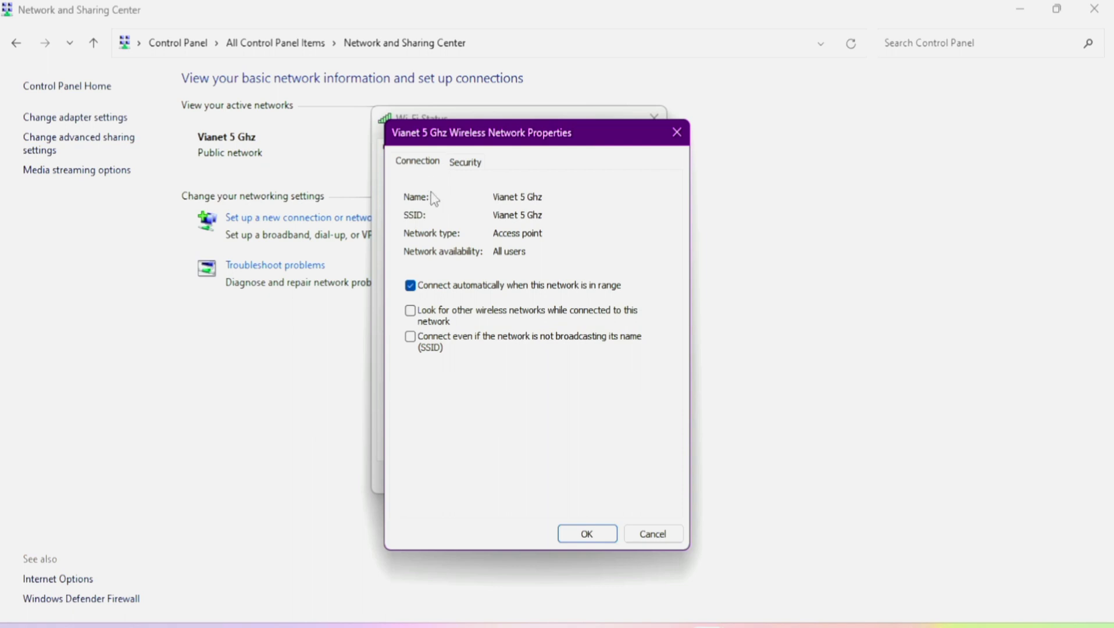
pyautogui.click(468, 163)
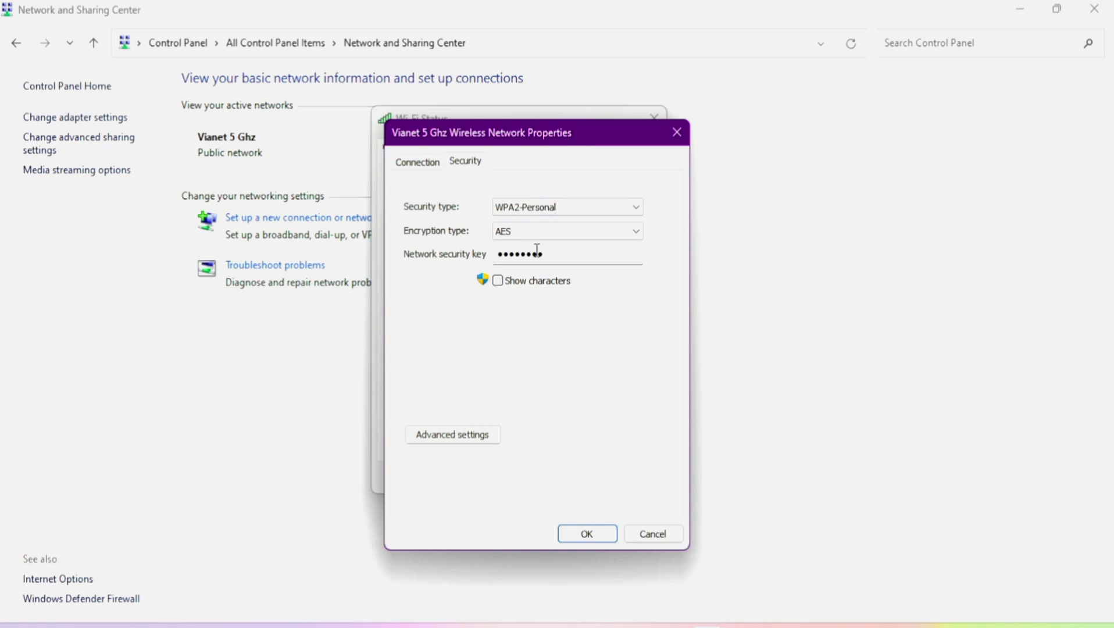
pyautogui.click(562, 252)
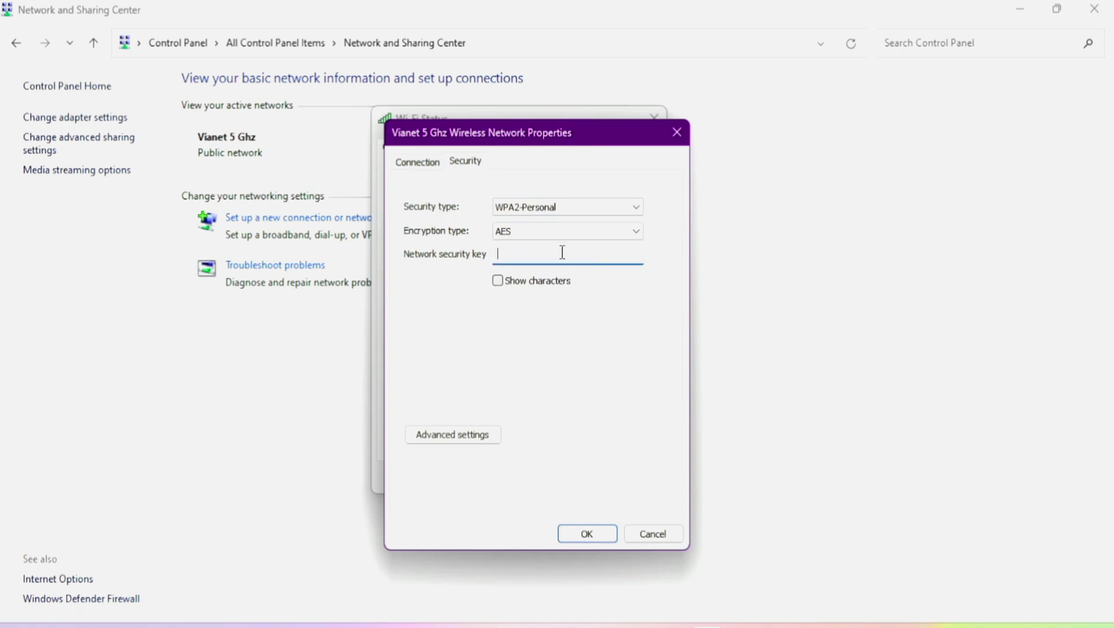
pyautogui.click(498, 281)
pyautogui.click(431, 164)
pyautogui.click(455, 167)
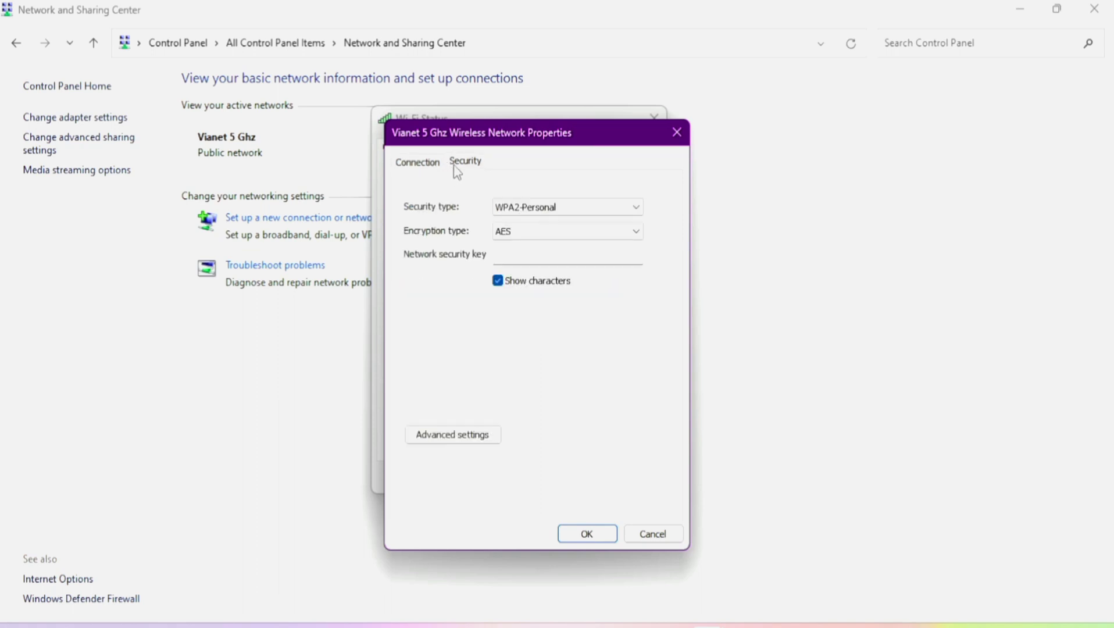
pyautogui.click(654, 533)
# Open the Vianet 5 Ghz wireless network's security properties and reveal the characters of its network security key.
pyautogui.click(523, 319)
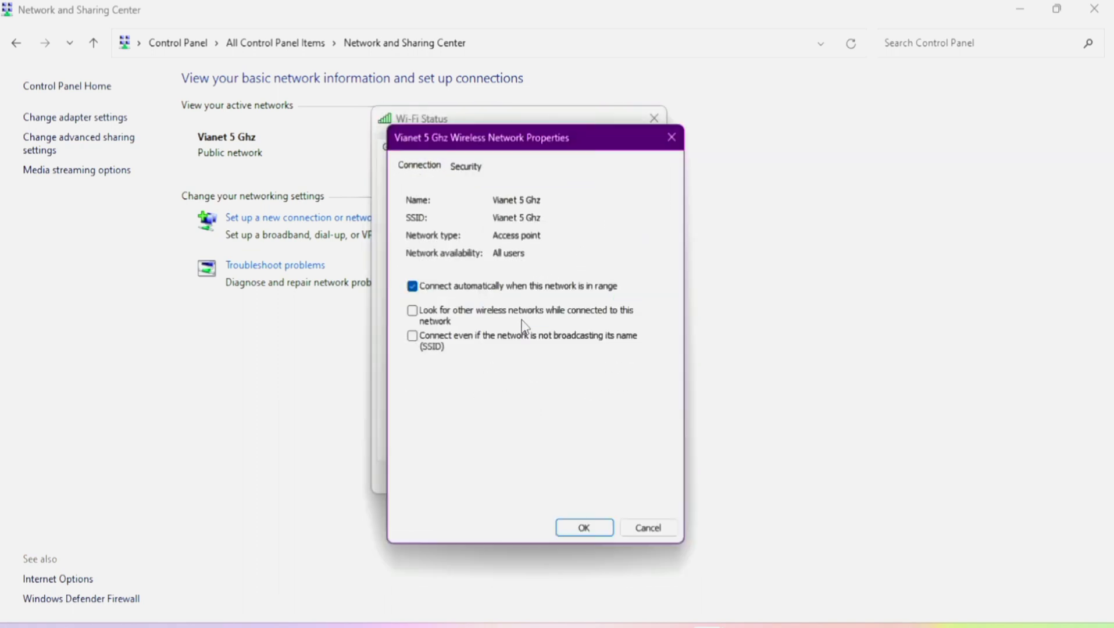
pyautogui.click(466, 167)
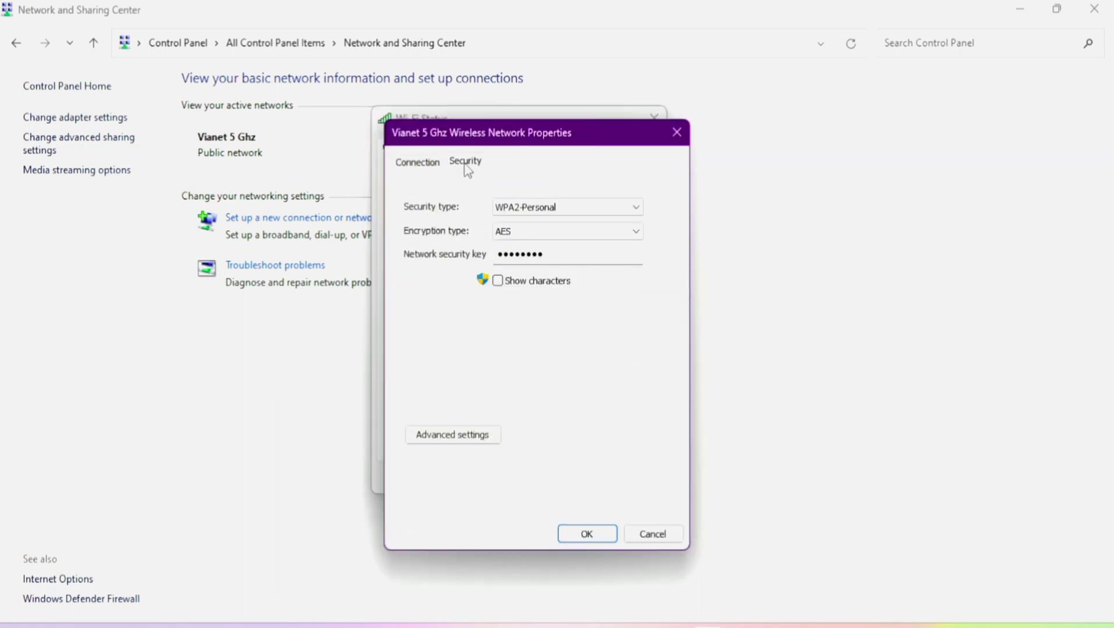
pyautogui.click(501, 285)
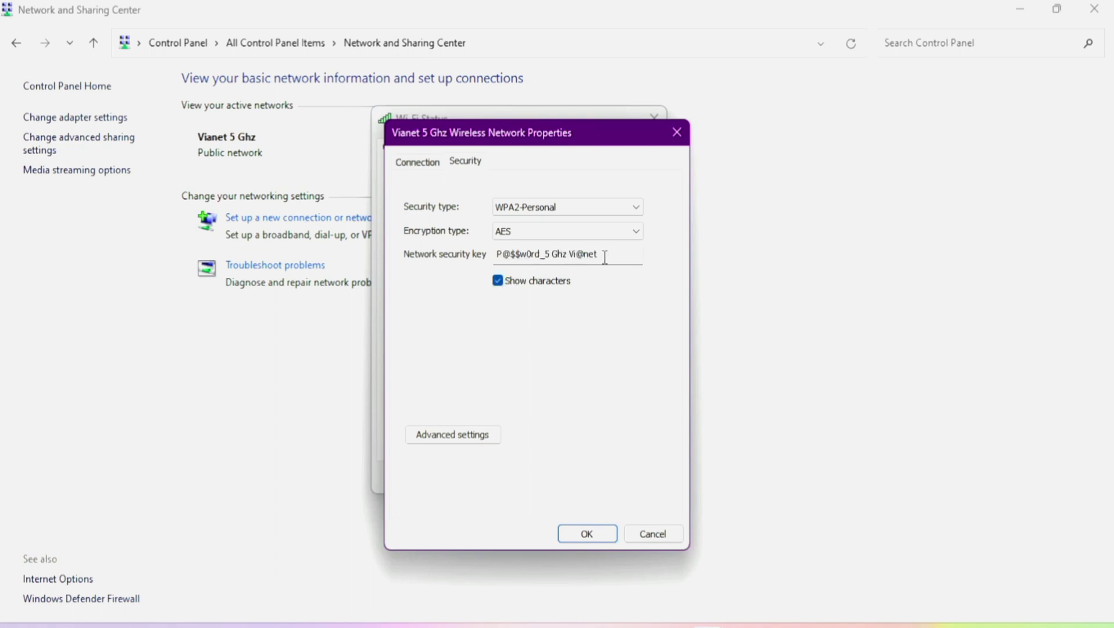
pyautogui.moveTo(613, 257); pyautogui.dragTo(490, 263)
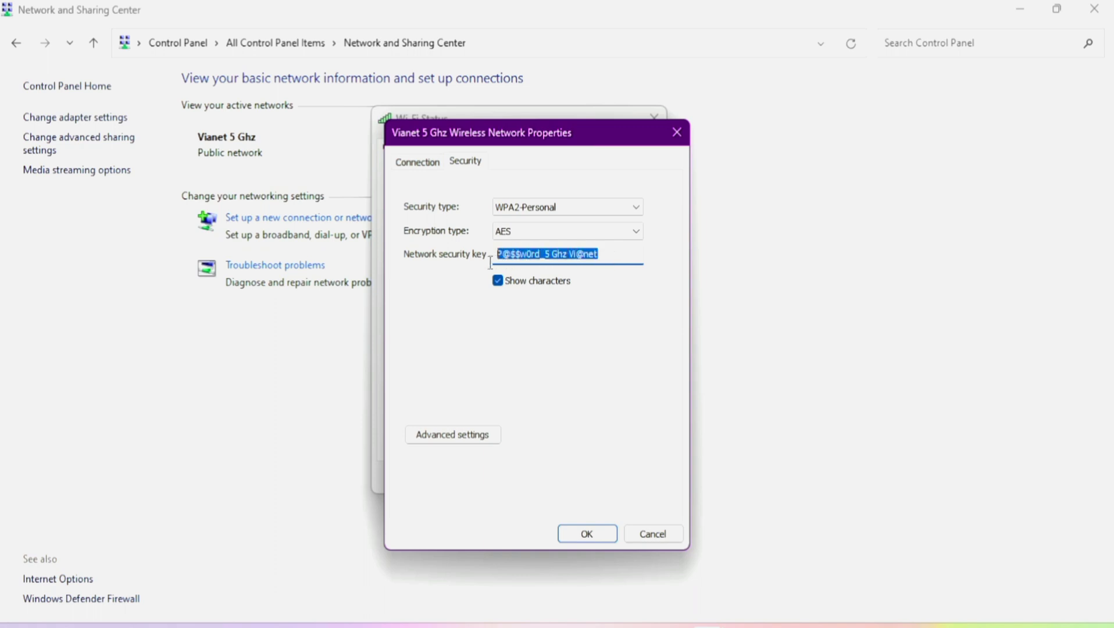
pyautogui.click(521, 257)
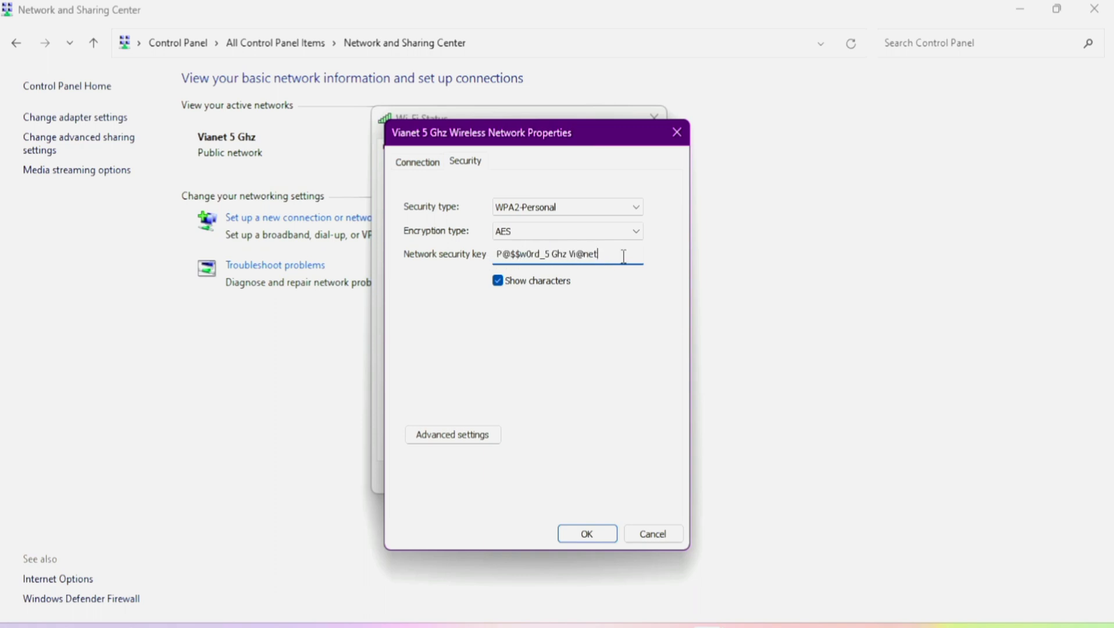
pyautogui.moveTo(624, 256); pyautogui.dragTo(543, 256)
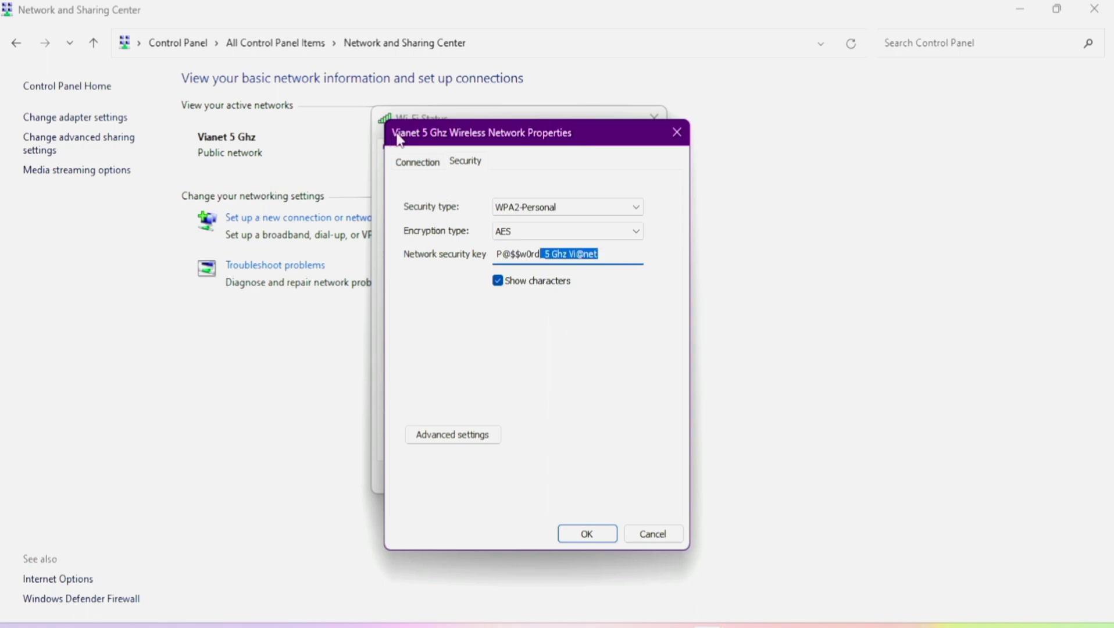
# Compare the wireless properties' connection details with the list of available Wi-Fi networks.
pyautogui.click(419, 163)
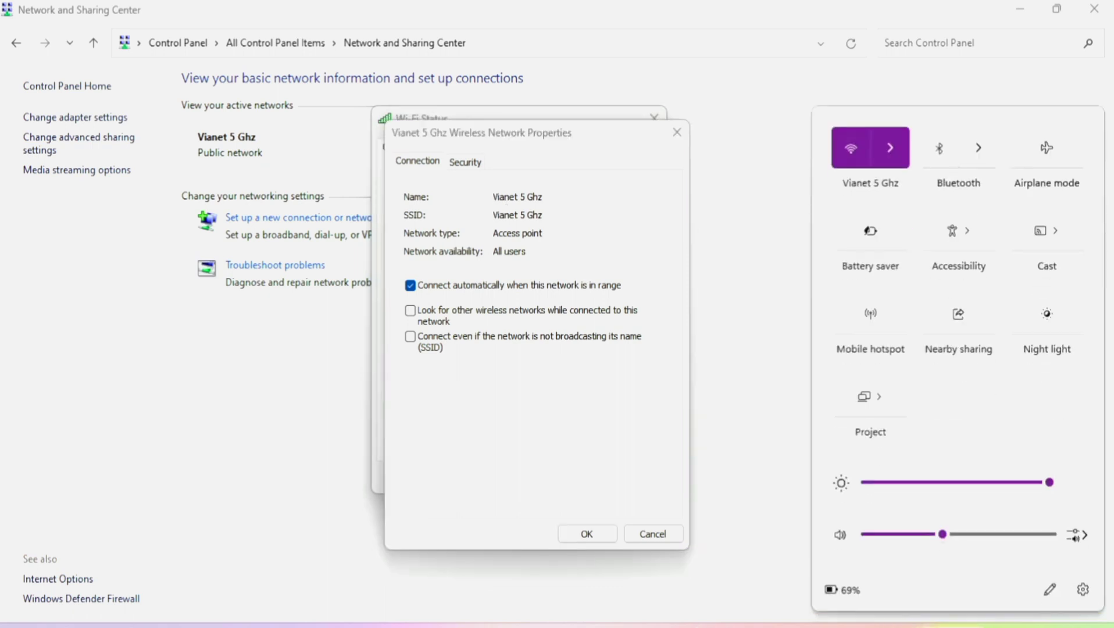
pyautogui.click(893, 165)
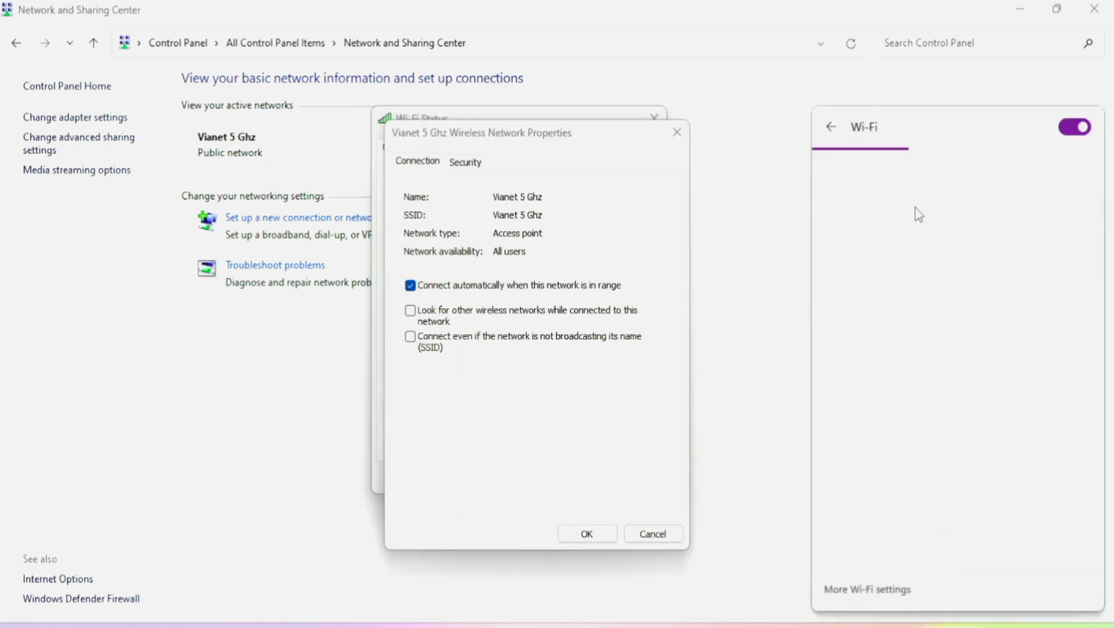
pyautogui.click(459, 434)
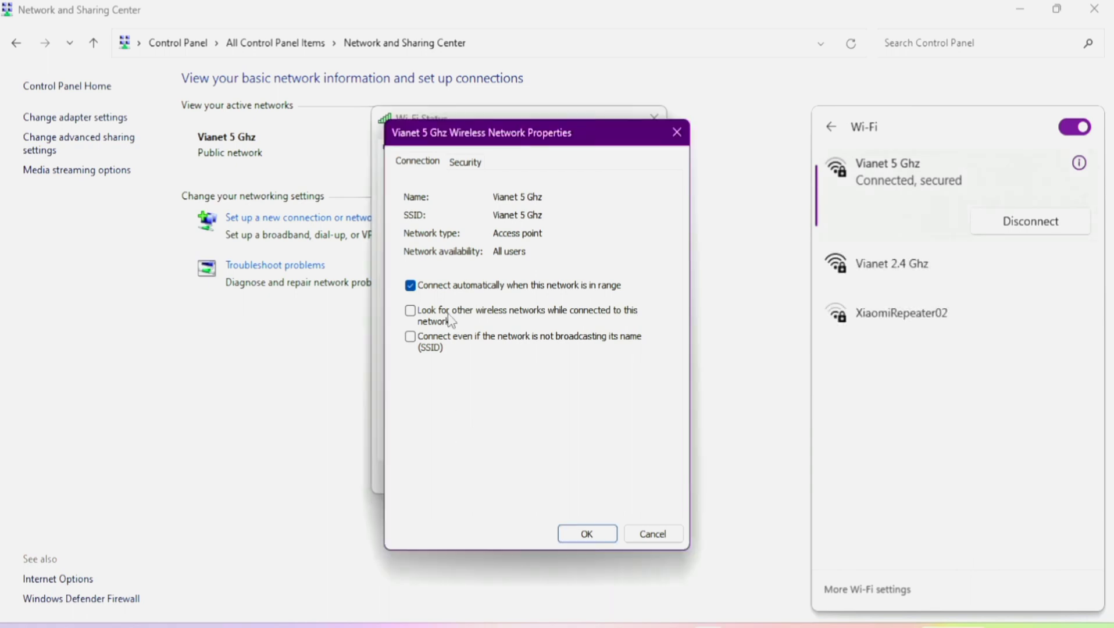
# Return to the network's security settings, hide and reveal the network security key, and select the whole key.
pyautogui.click(460, 166)
pyautogui.click(546, 256)
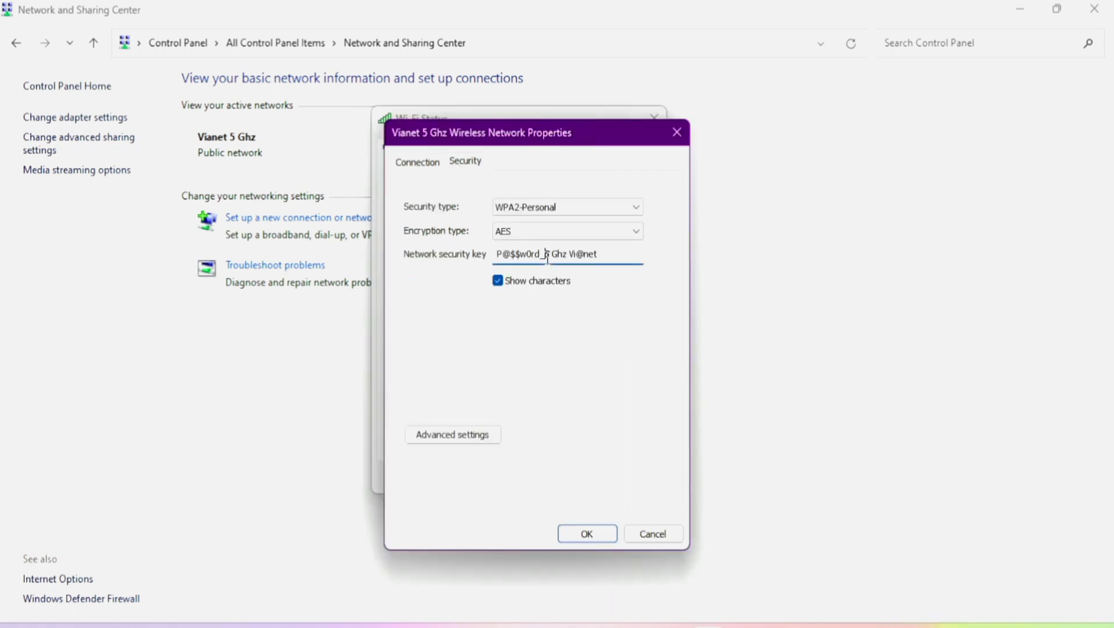
pyautogui.click(498, 282)
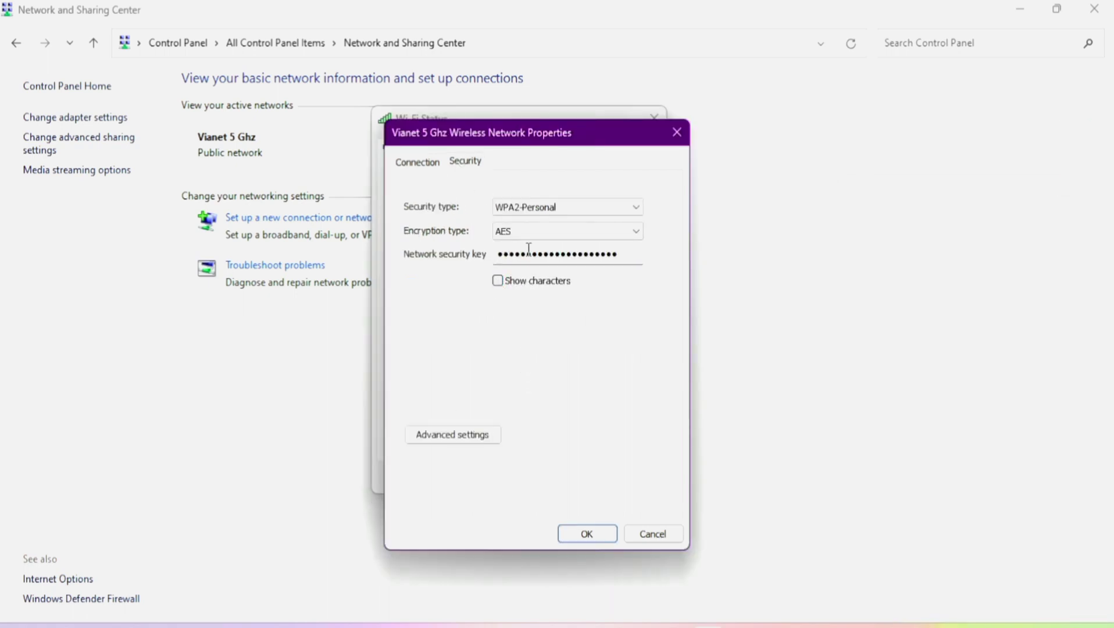
pyautogui.click(497, 281)
pyautogui.moveTo(613, 255); pyautogui.dragTo(492, 256)
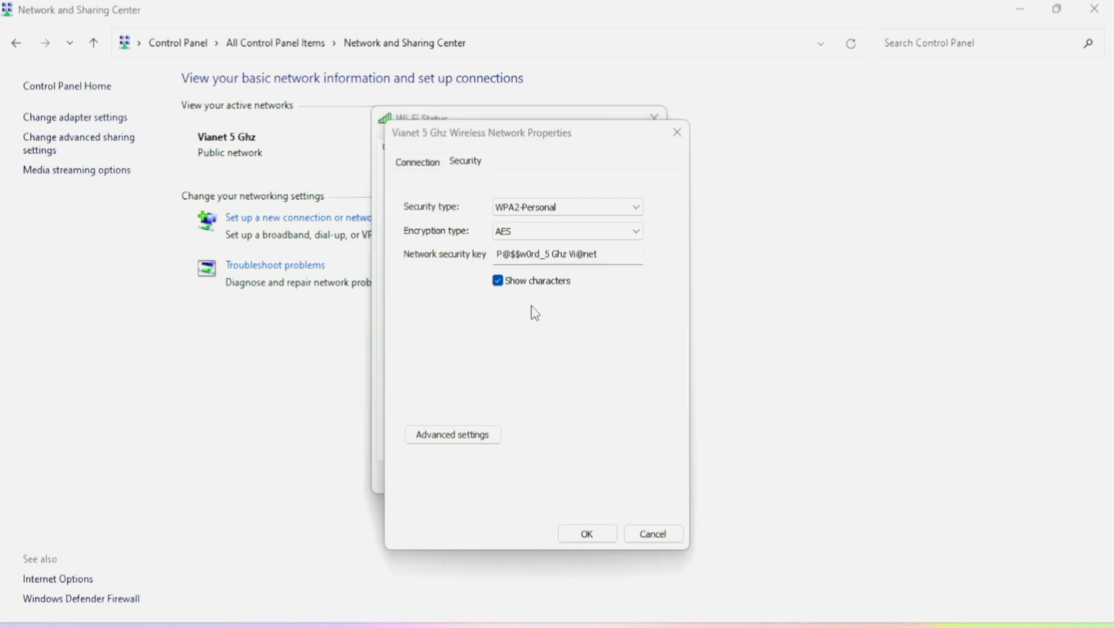
# Try to forget the Vianet 5 Ghz network from the list of available Wi-Fi networks.
pyautogui.press('super+a')
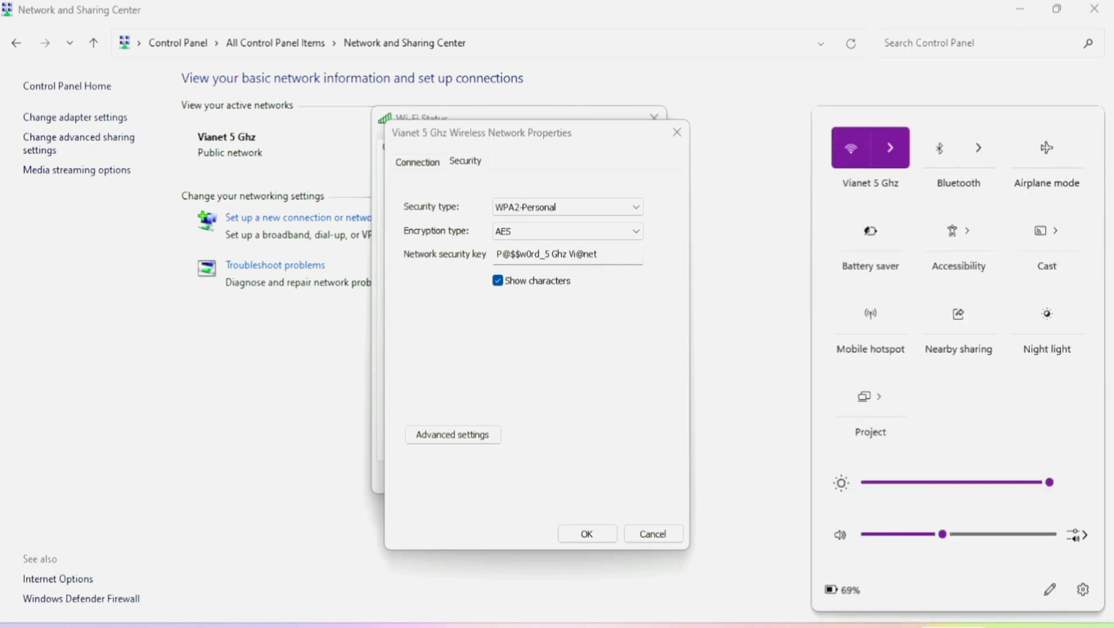
pyautogui.press('Escape')
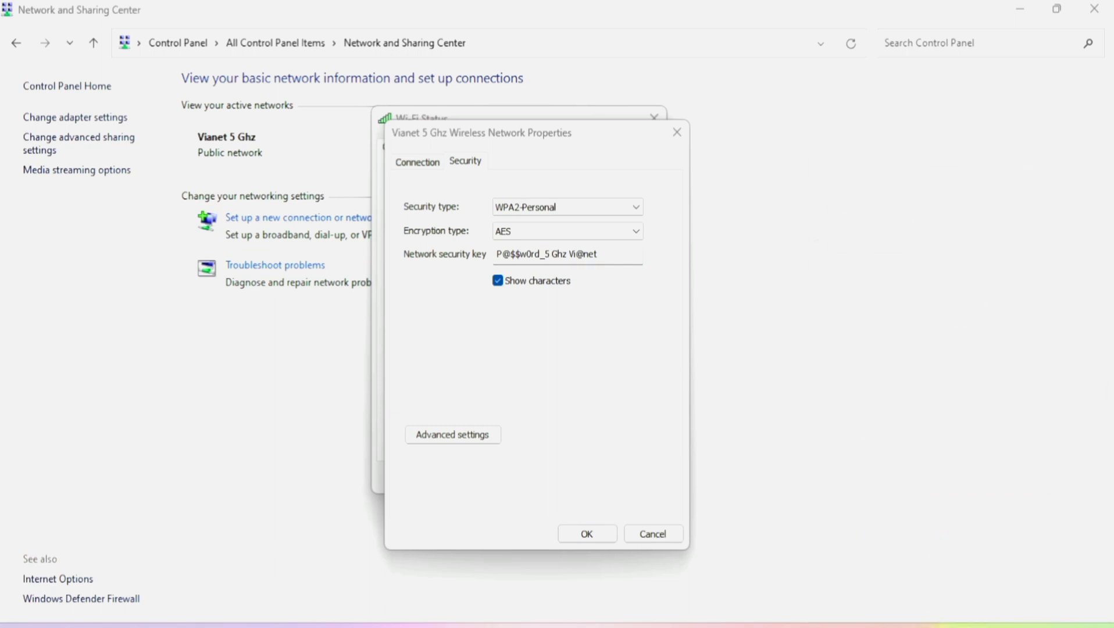
pyautogui.press('super+a')
pyautogui.click(885, 135)
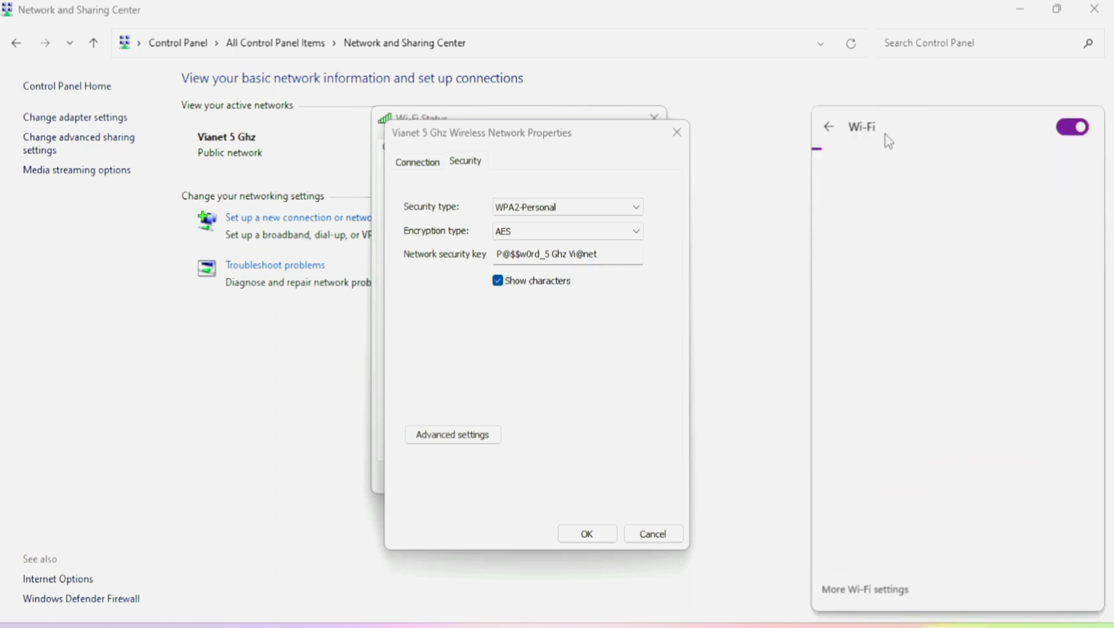
pyautogui.rightClick(934, 214)
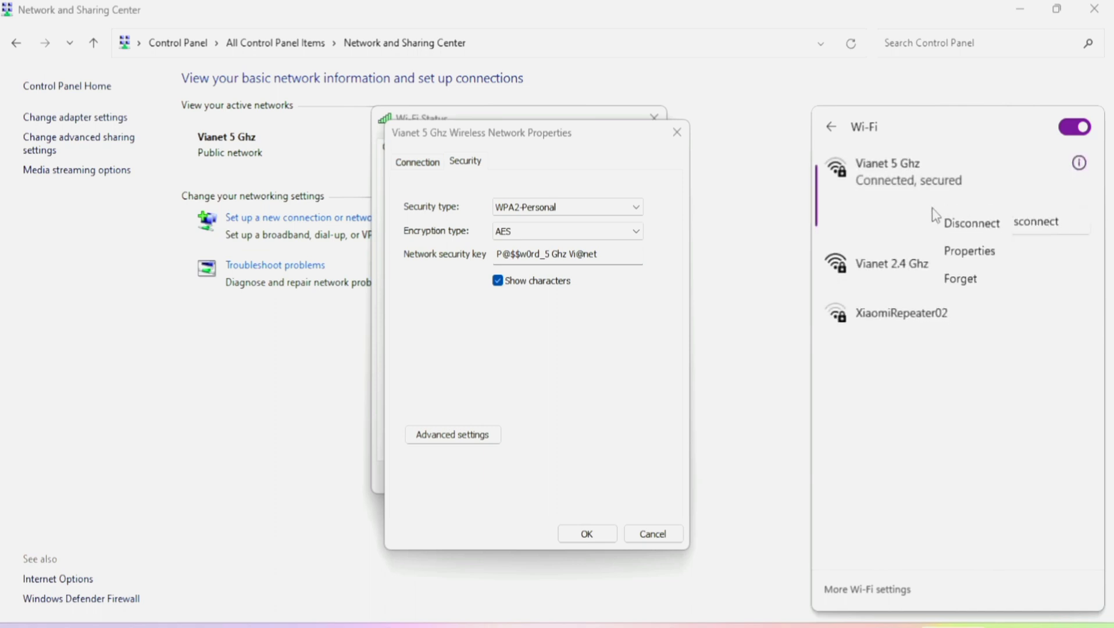
pyautogui.click(962, 284)
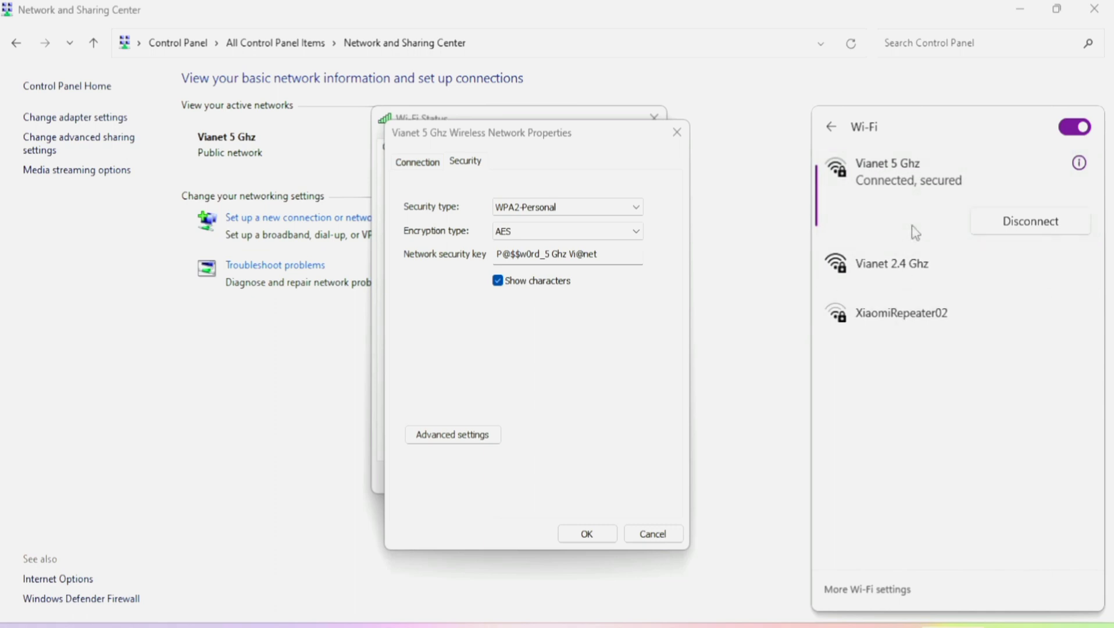
# Cancel the wireless network properties and forget the Vianet 5 Ghz network from the available Wi-Fi networks.
pyautogui.click(666, 535)
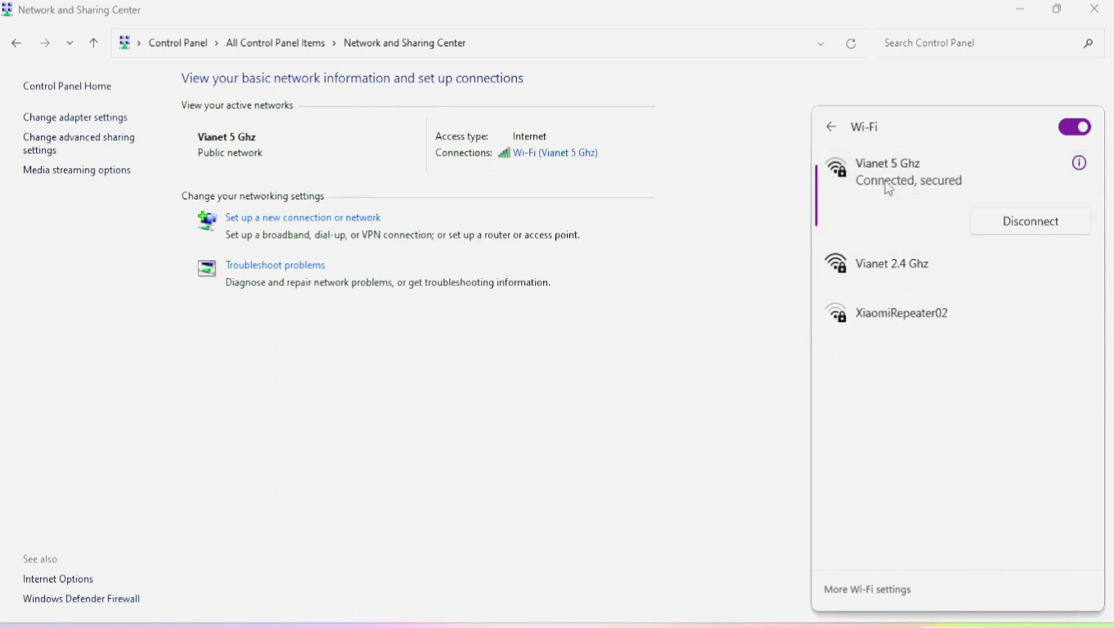
pyautogui.rightClick(896, 190)
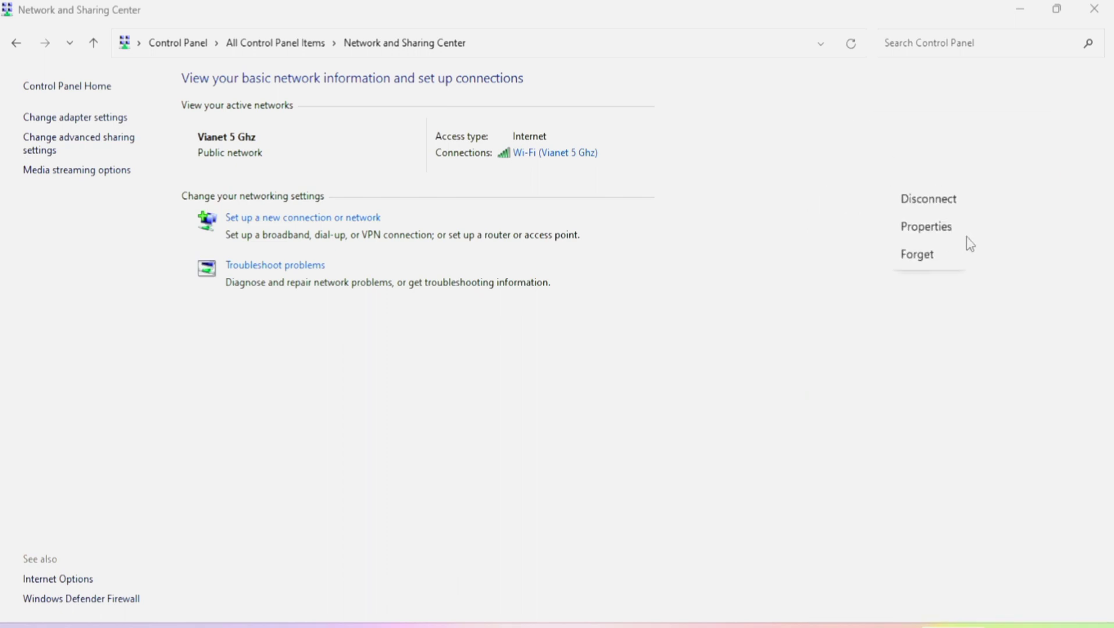
pyautogui.click(944, 606)
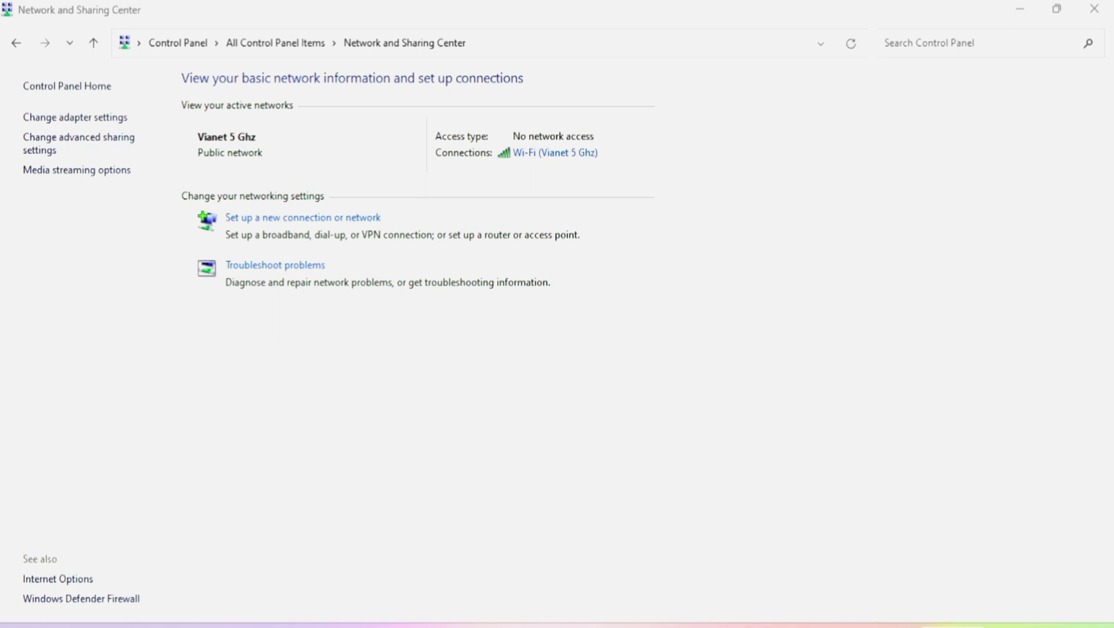
# Close the Network and Sharing Center and select Vianet 5 Ghz in the list of available Wi-Fi networks.
pyautogui.click(1095, 8)
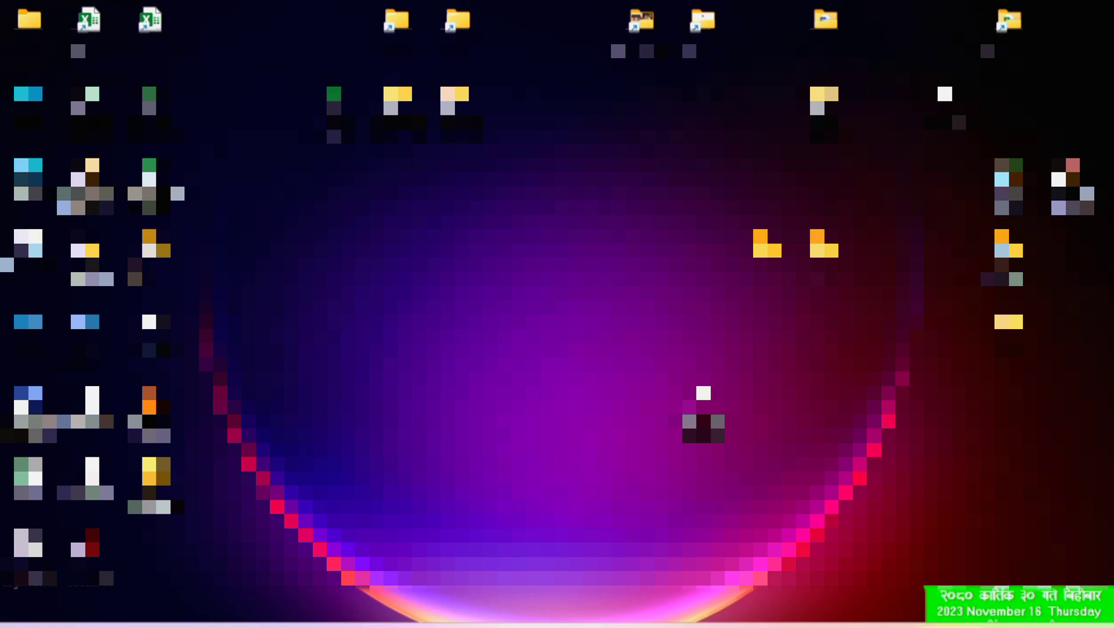
pyautogui.press('super+a')
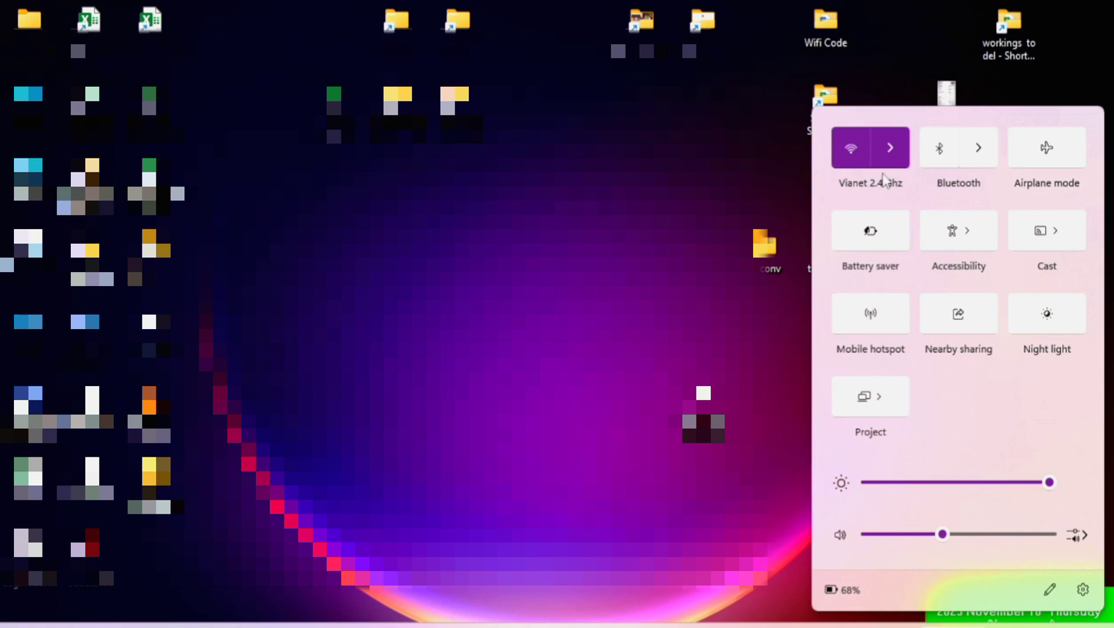
pyautogui.click(884, 149)
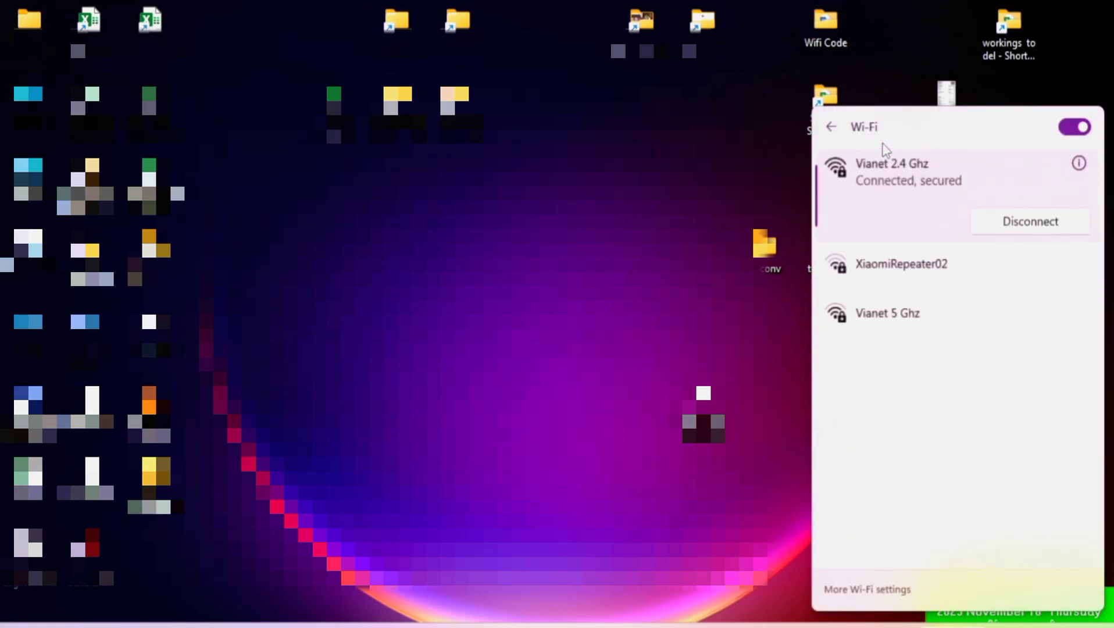
pyautogui.click(885, 319)
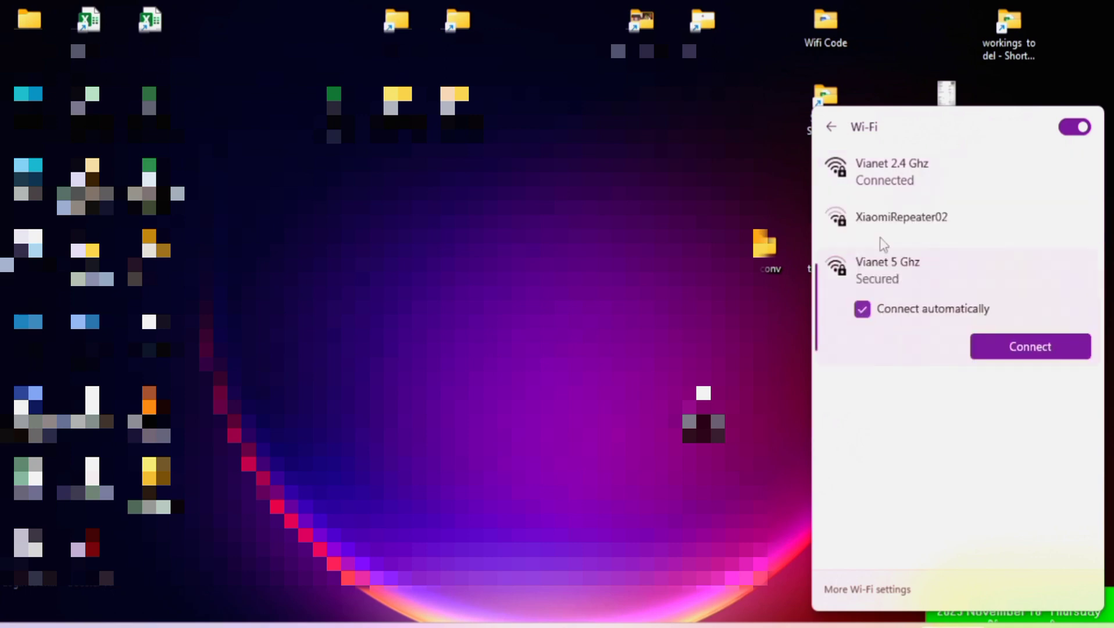
pyautogui.click(880, 169)
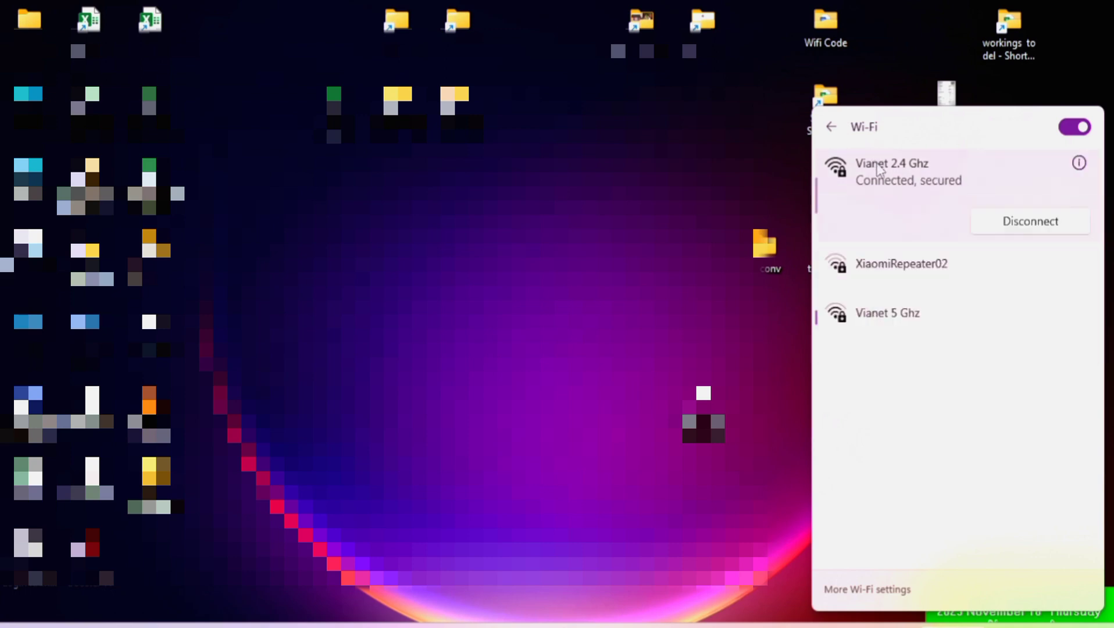
pyautogui.click(902, 333)
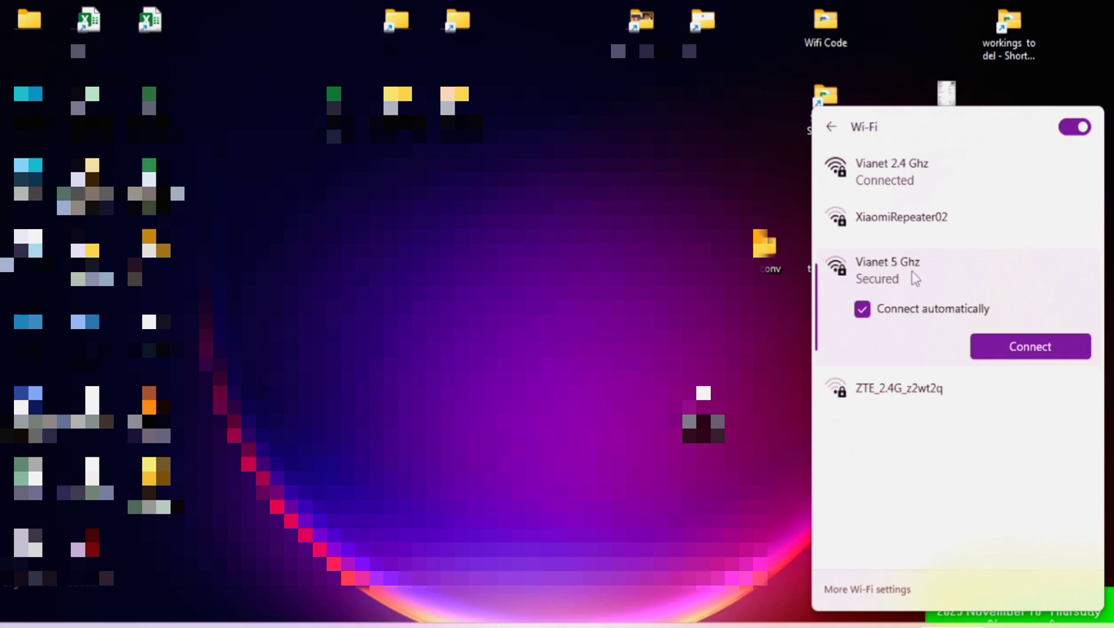
# Connect to Vianet 5 Ghz with the copied network security key, revealing it before submitting, and dismiss the quick settings.
pyautogui.click(986, 345)
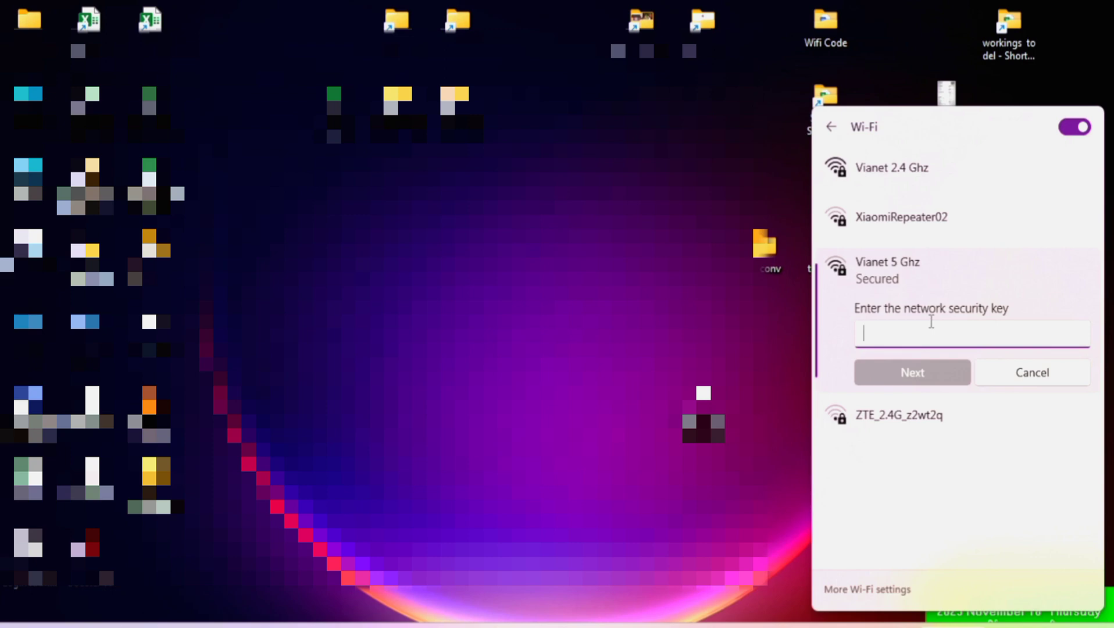
pyautogui.hotkey('ctrl', 'v')
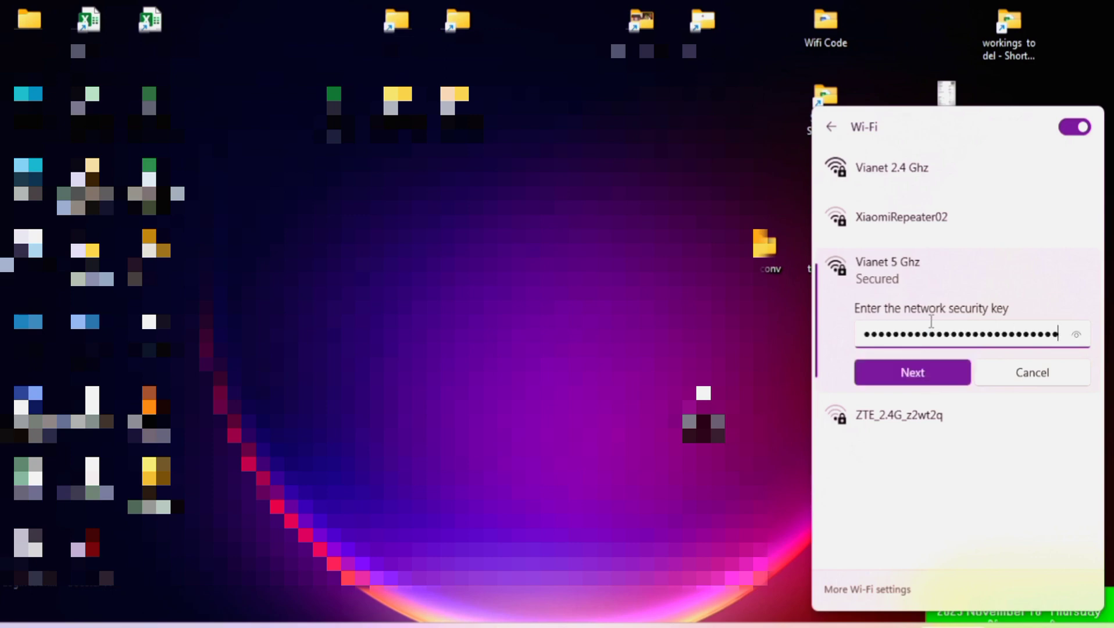
pyautogui.hotkey('ctrl', 'a')
pyautogui.press('BackSpace')
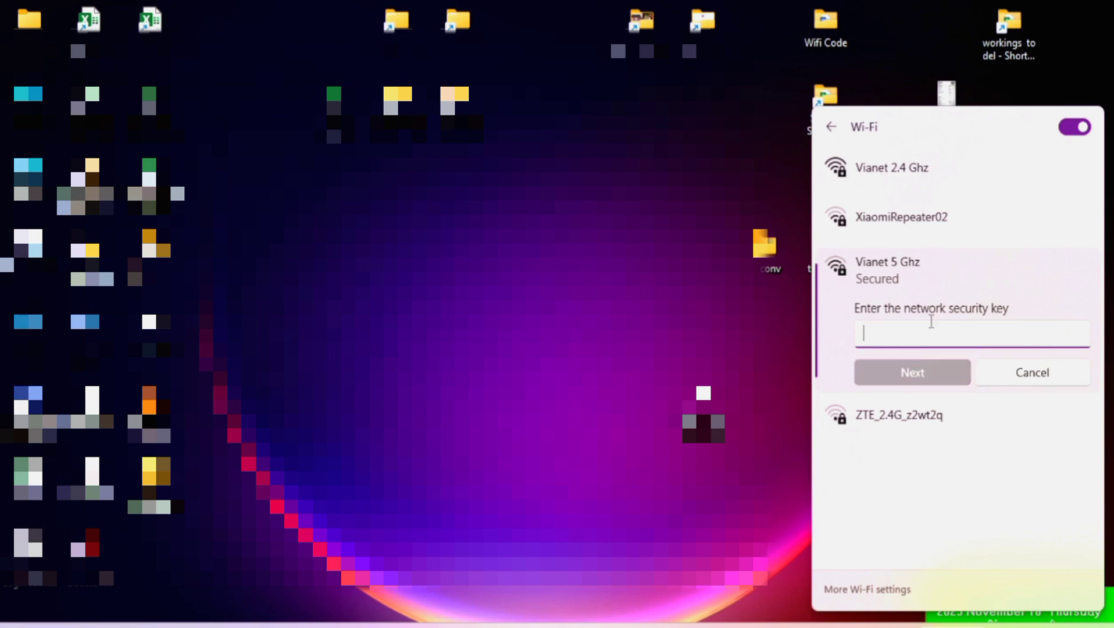
pyautogui.hotkey('ctrl', 'v')
pyautogui.click(1073, 339)
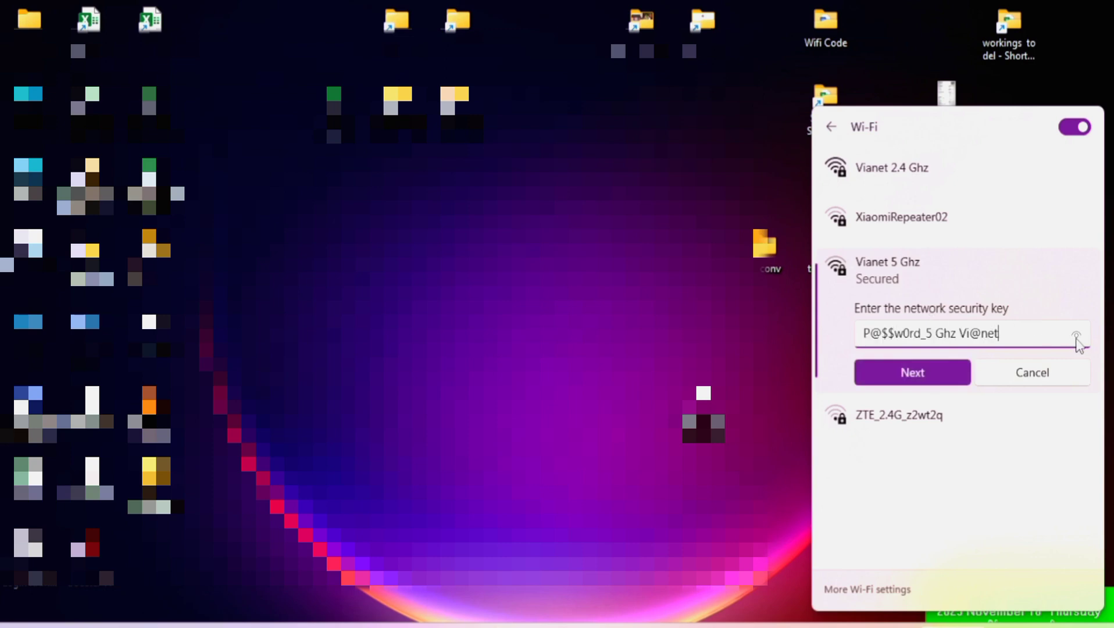
pyautogui.click(911, 372)
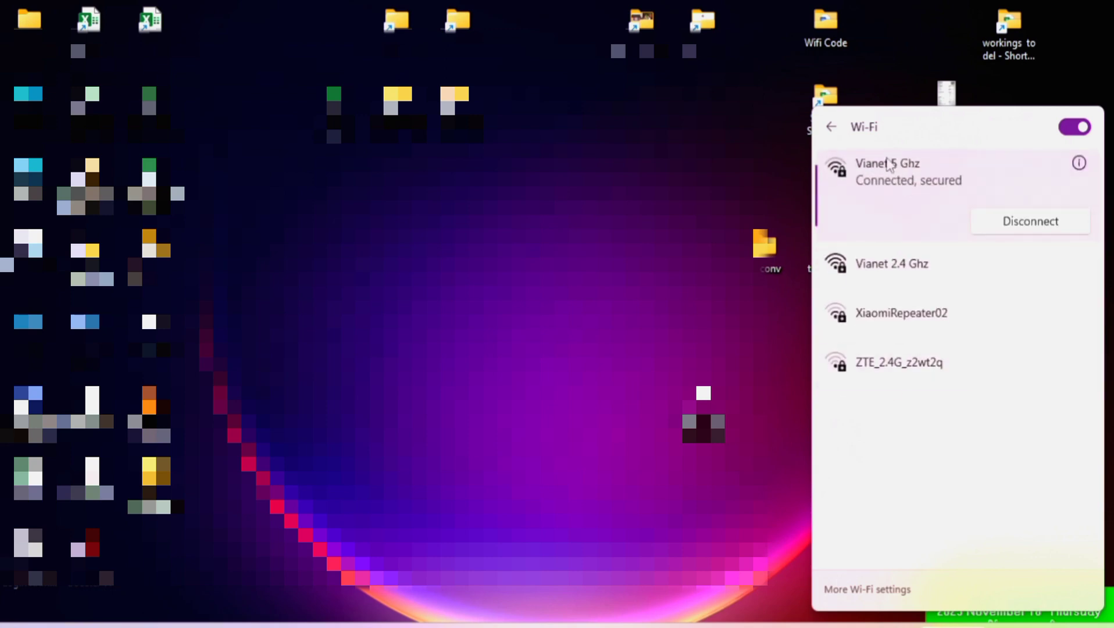
pyautogui.click(833, 130)
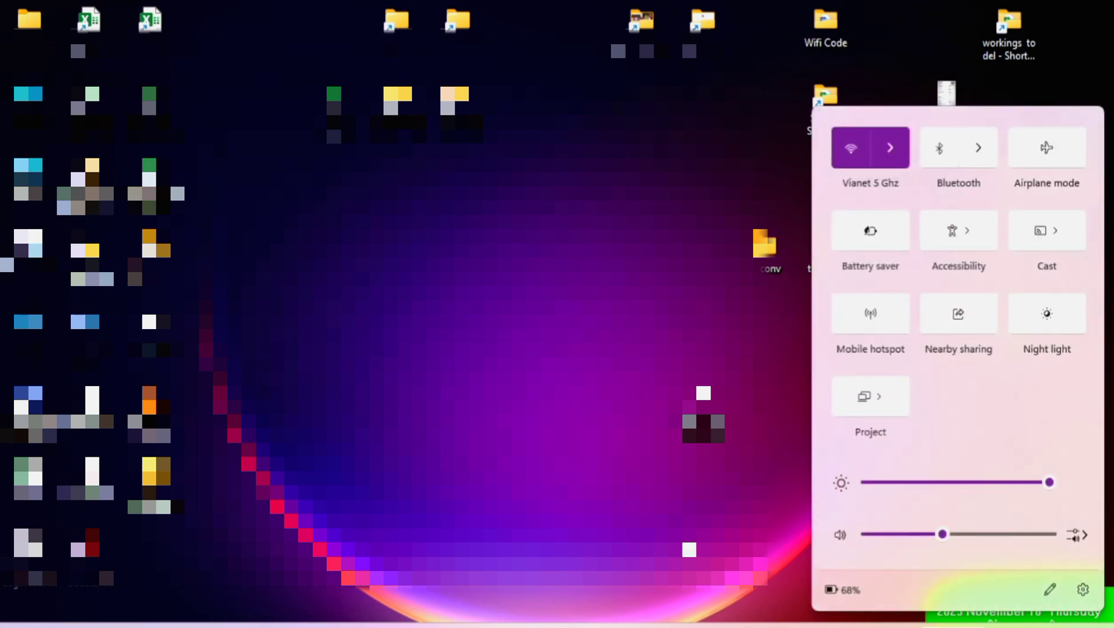
pyautogui.press('Escape')
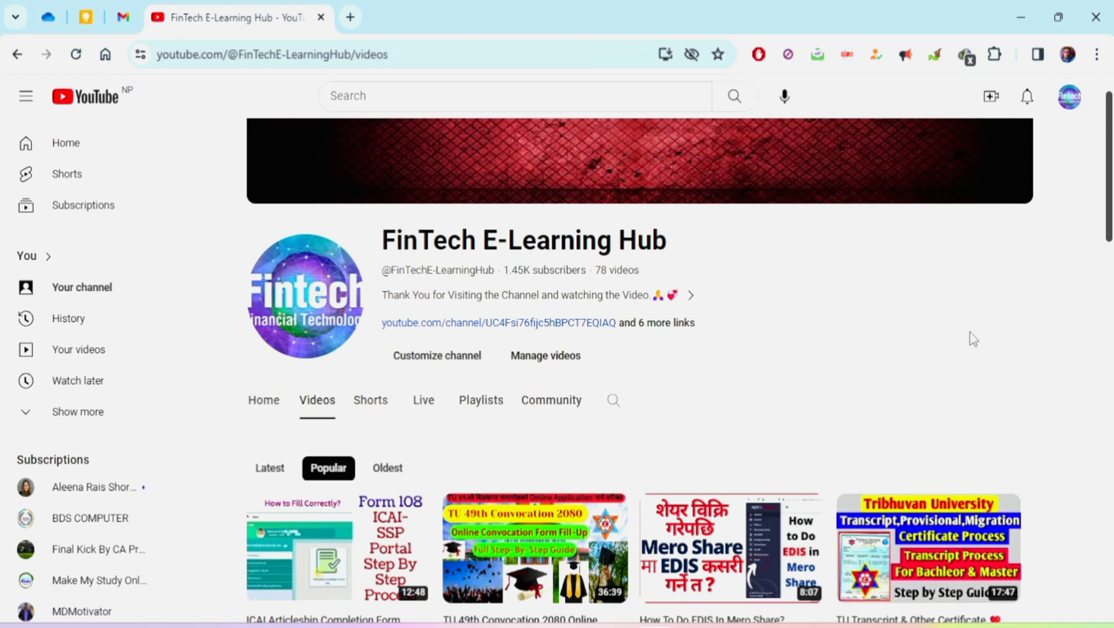
# Look through the popular videos on the FinTech E-Learning Hub YouTube channel and return towards the start of the list.
pyautogui.scroll(-3, 973, 339)
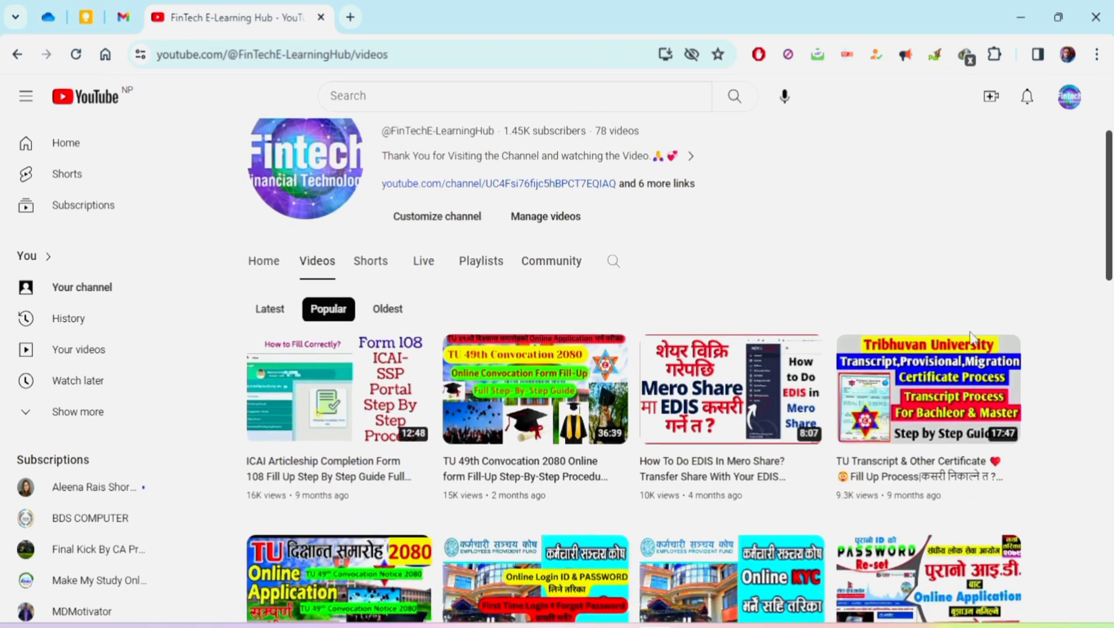
pyautogui.scroll(-2, 971, 338)
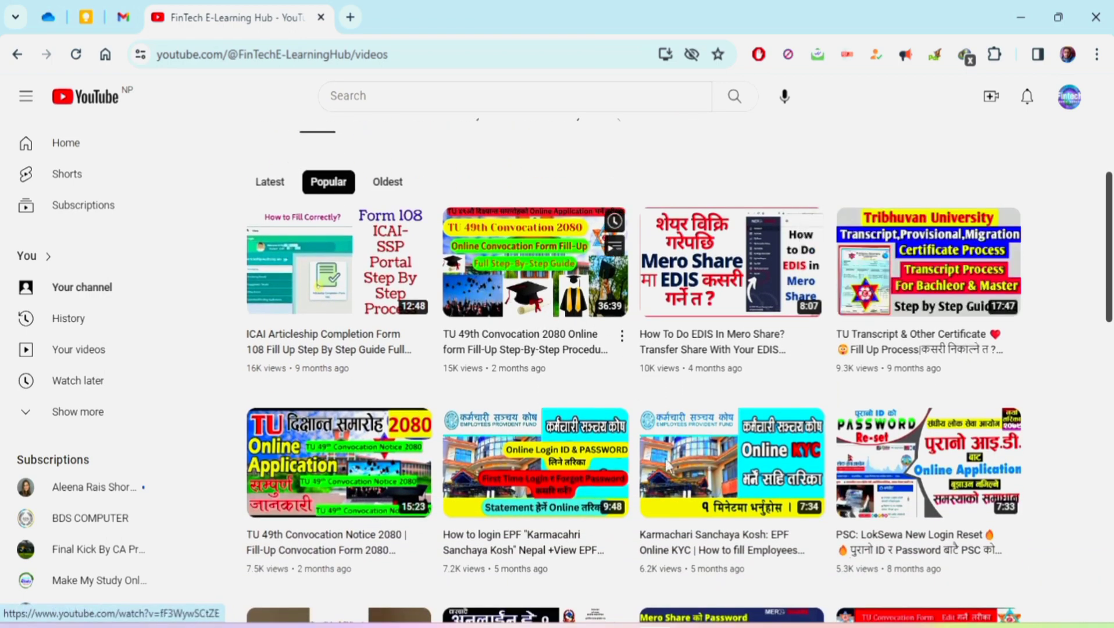
pyautogui.scroll(-3, 1036, 502)
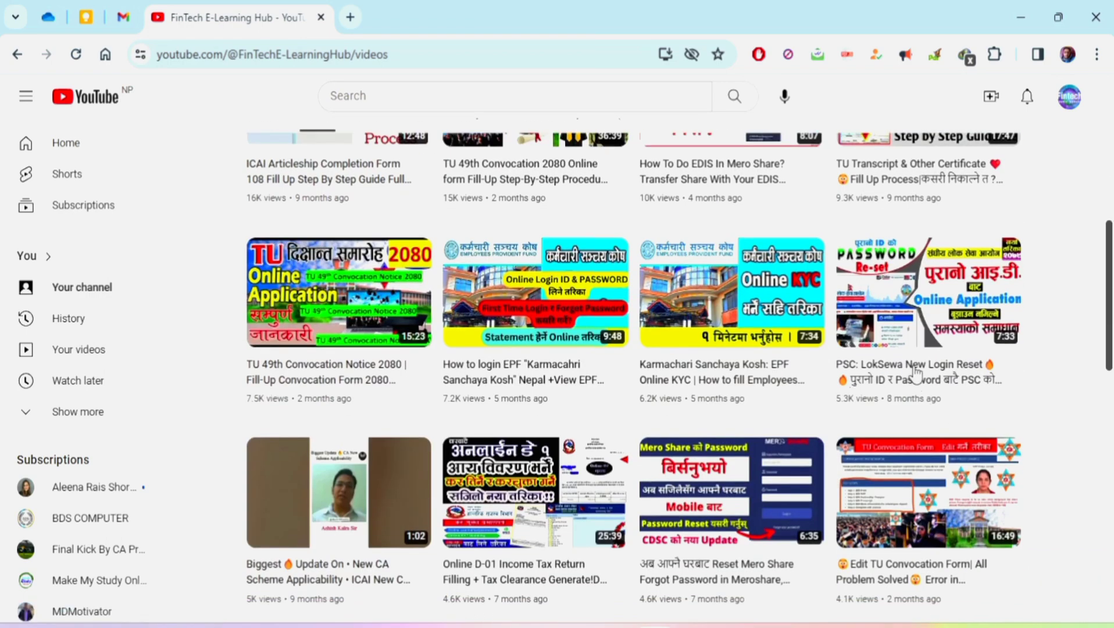
pyautogui.scroll(-2, 1058, 512)
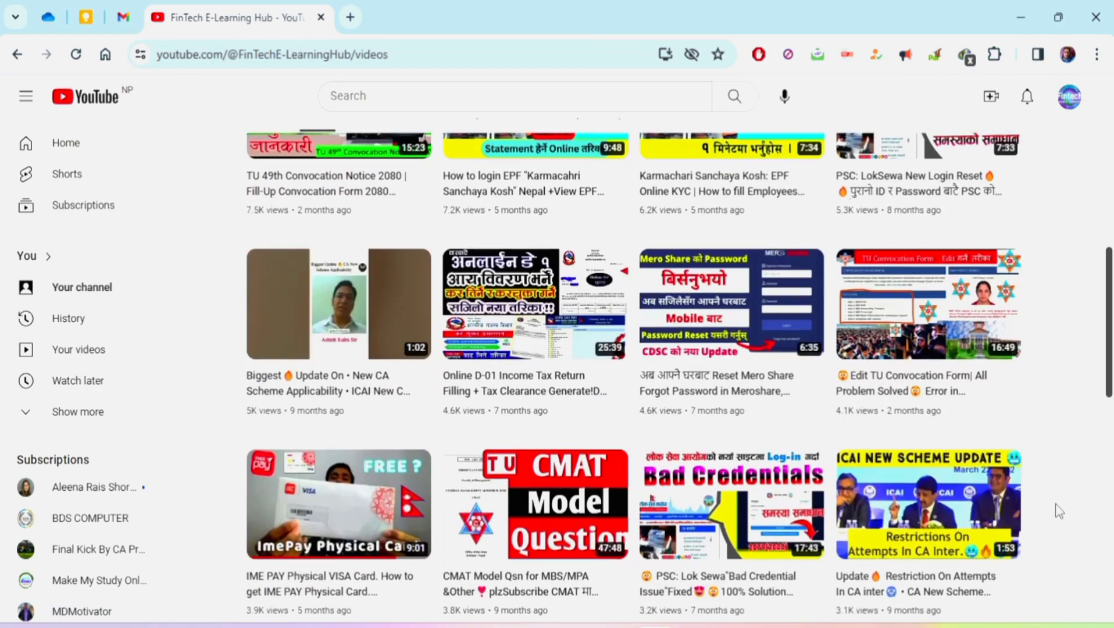
pyautogui.scroll(-4, 1058, 511)
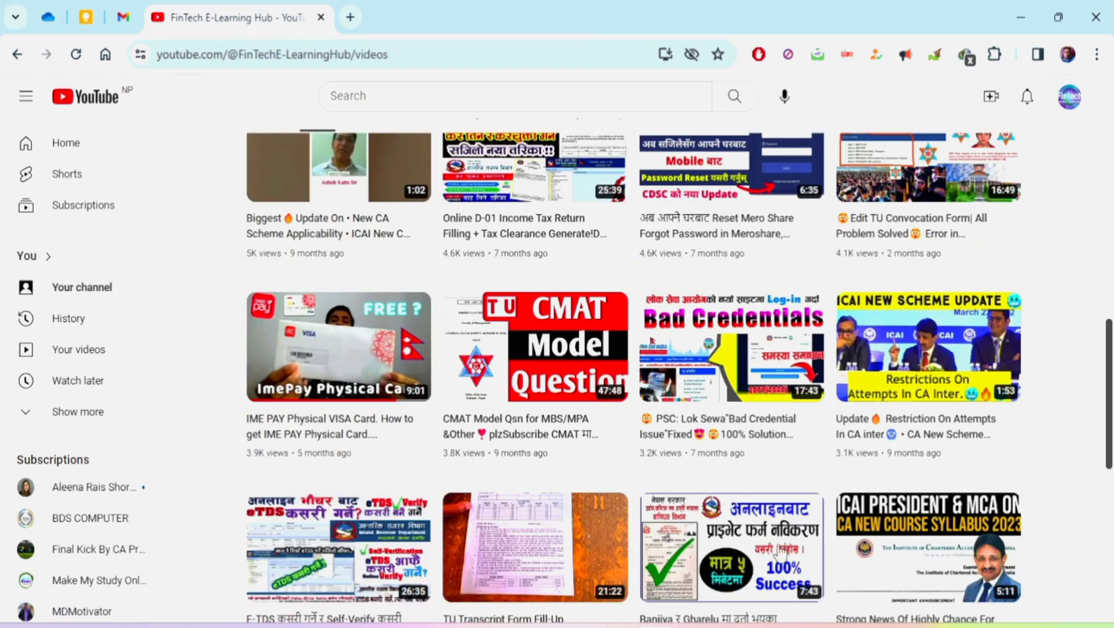
pyautogui.scroll(-2, 442, 481)
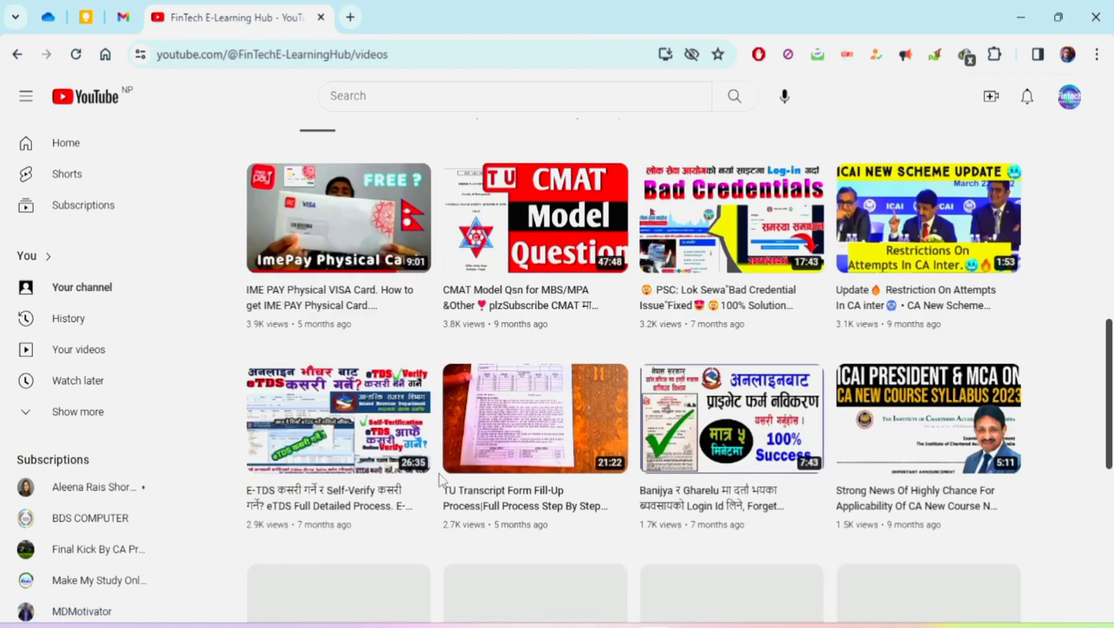
pyautogui.scroll(-2, 438, 526)
pyautogui.scroll(-1, 436, 532)
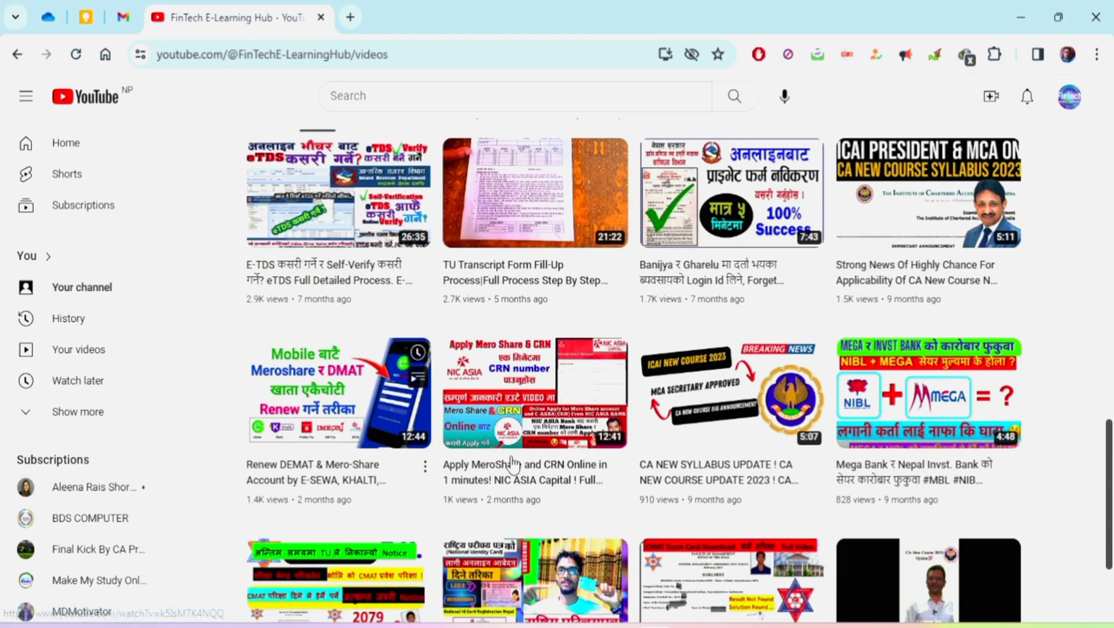
pyautogui.scroll(-3, 750, 442)
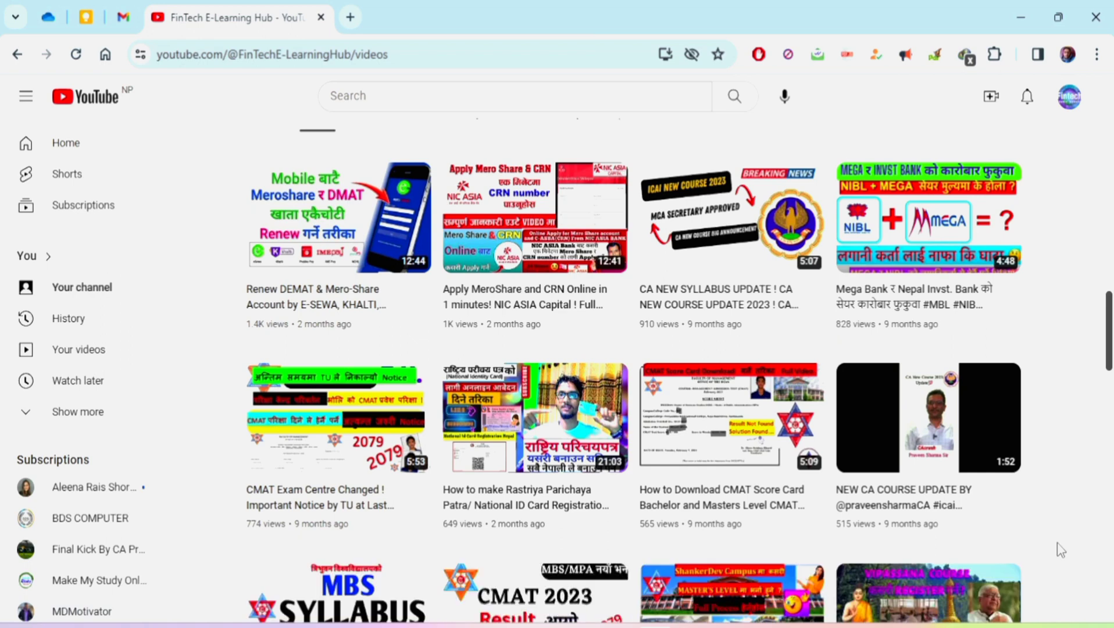
pyautogui.scroll(-4, 1061, 549)
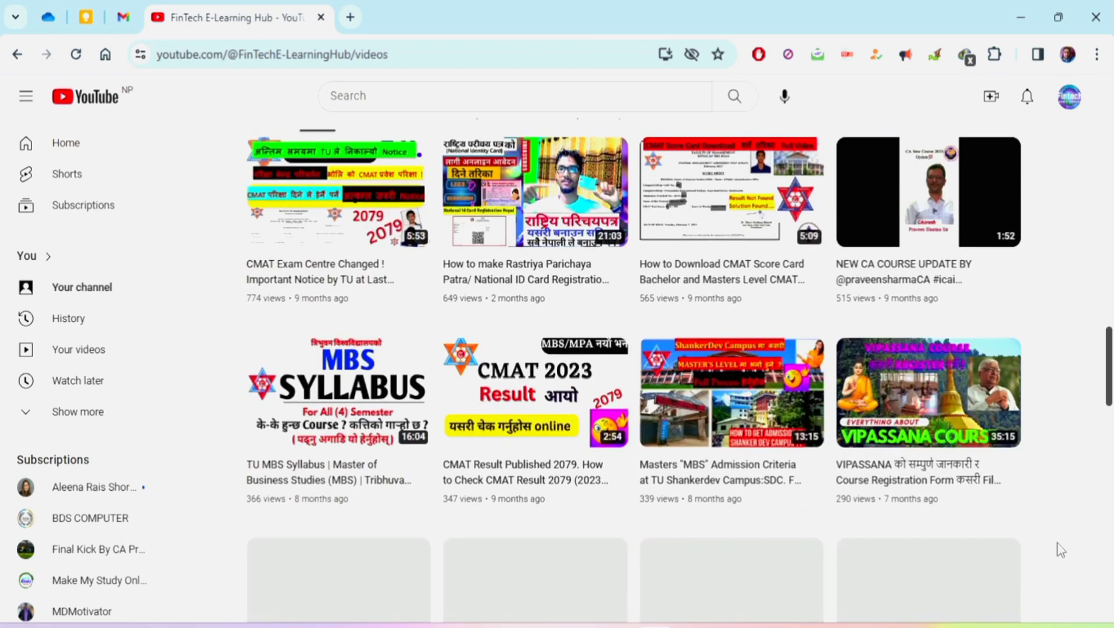
pyautogui.scroll(-5, 1061, 549)
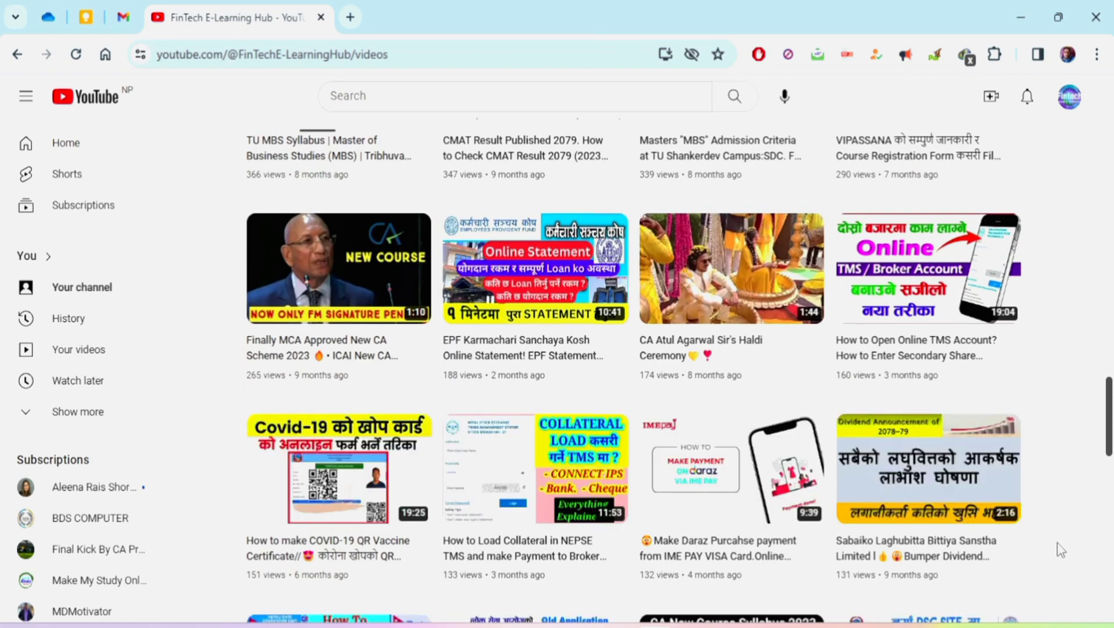
pyautogui.scroll(15, 1061, 549)
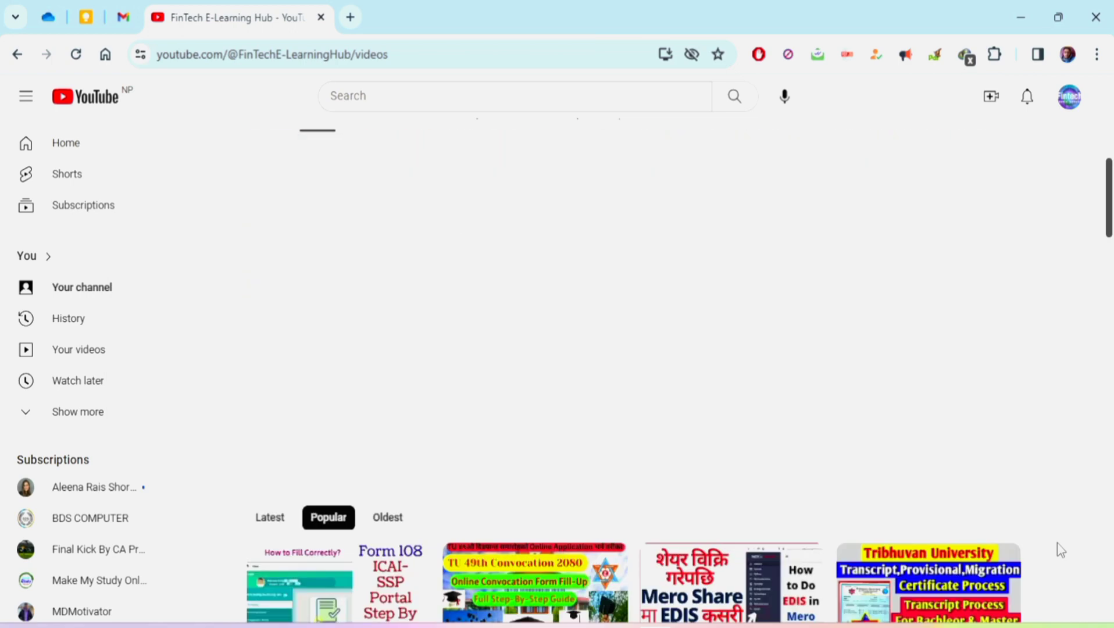